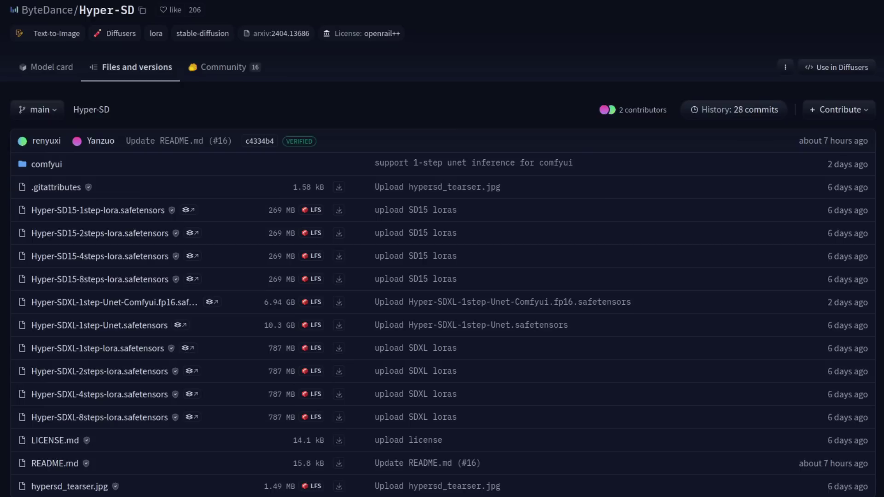
Open the comfyui folder of the Hyper-SD repository and switch to the ComfyUI workflow
{"action": "left_click", "coordinate": [46, 165]}
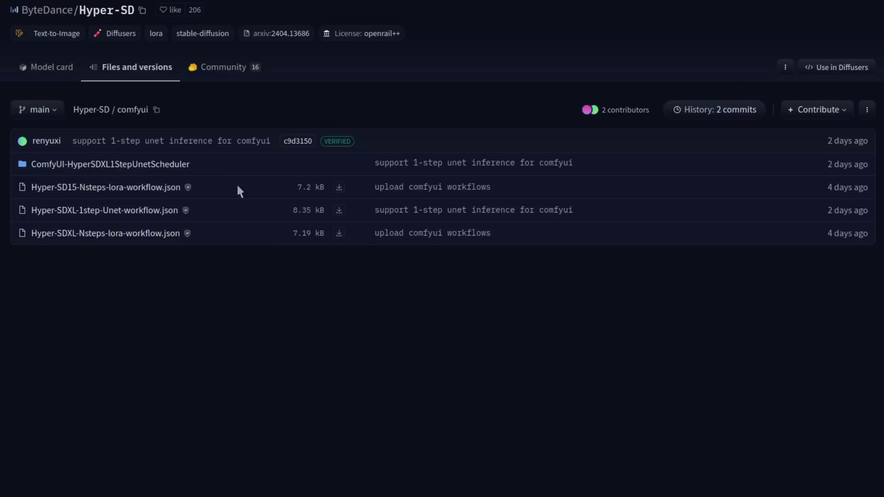
{"action": "key", "text": "alt+Tab"}
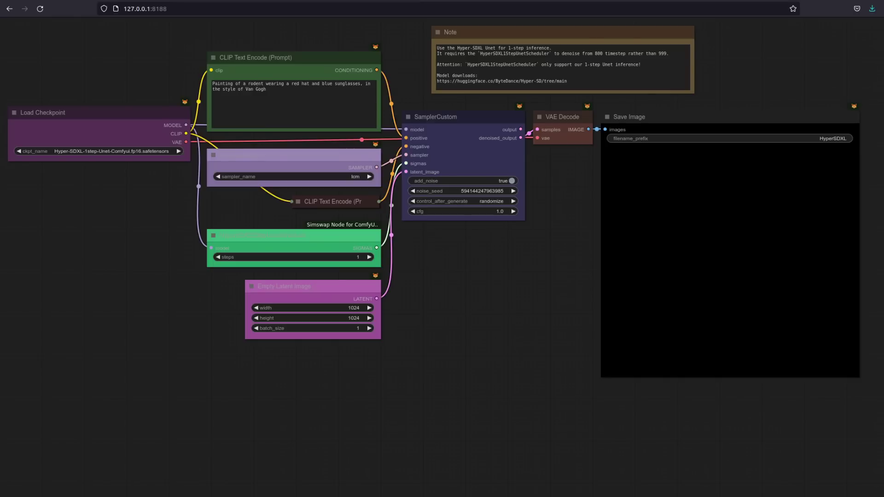
Generate six images from the prompt "Painting of a rodent wearing a red hat and blue sunglasses, in the style of Van Gogh"
{"action": "key", "text": "ctrl+Return"}
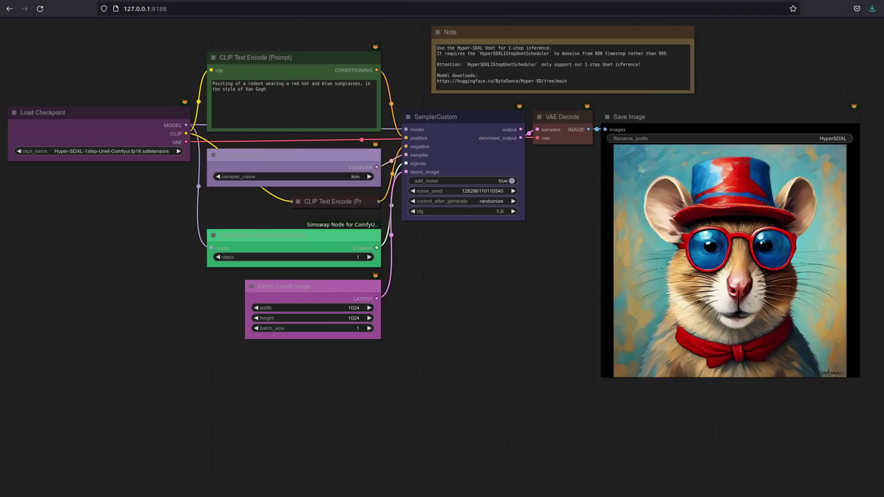
{"action": "key", "text": "ctrl+Return"}
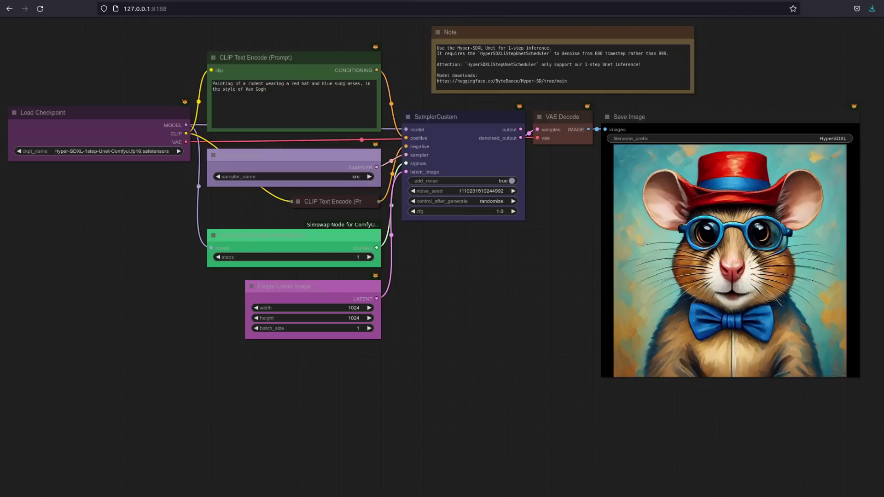
{"action": "key", "text": "ctrl+Return"}
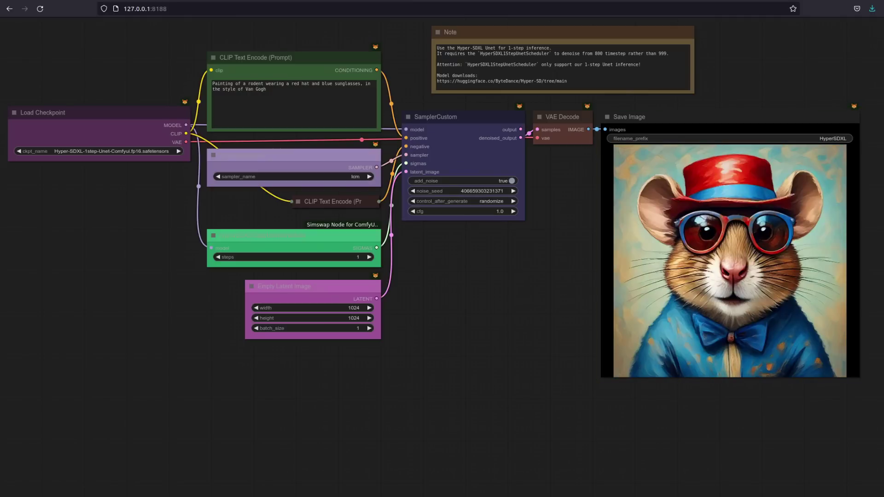
{"action": "key", "text": "ctrl+Return"}
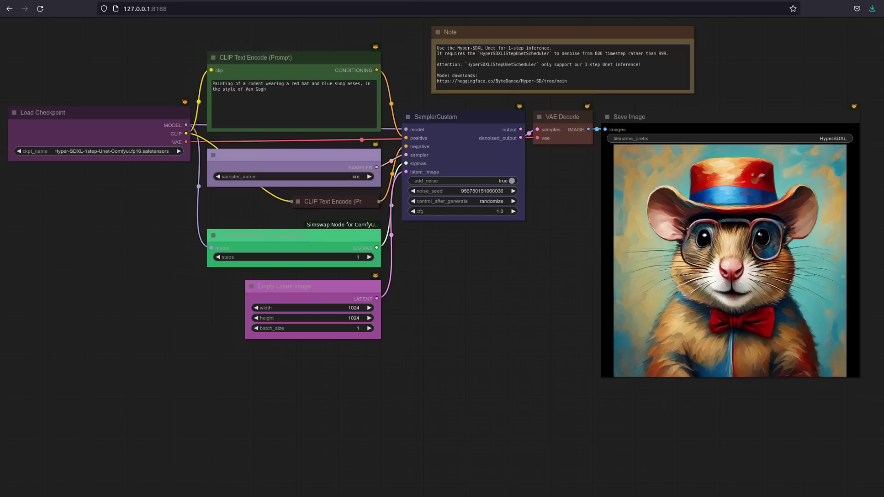
{"action": "key", "text": "ctrl+Return"}
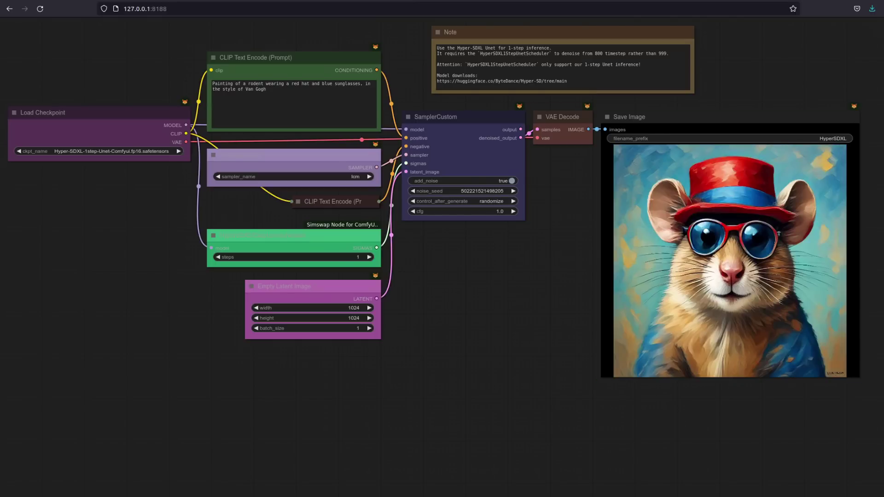
{"action": "key", "text": "ctrl+Return"}
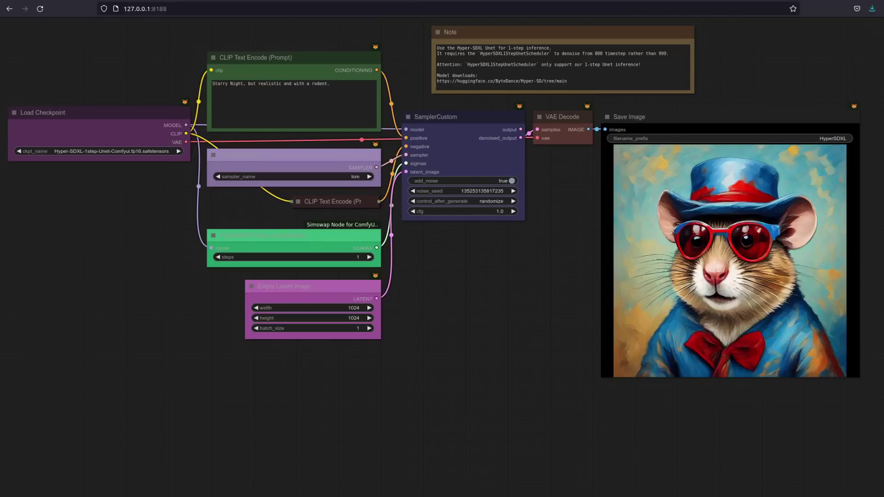
Generate three images from the prompt "Starry Night, but realistic and with a rodent."
{"action": "key", "text": "ctrl+Return"}
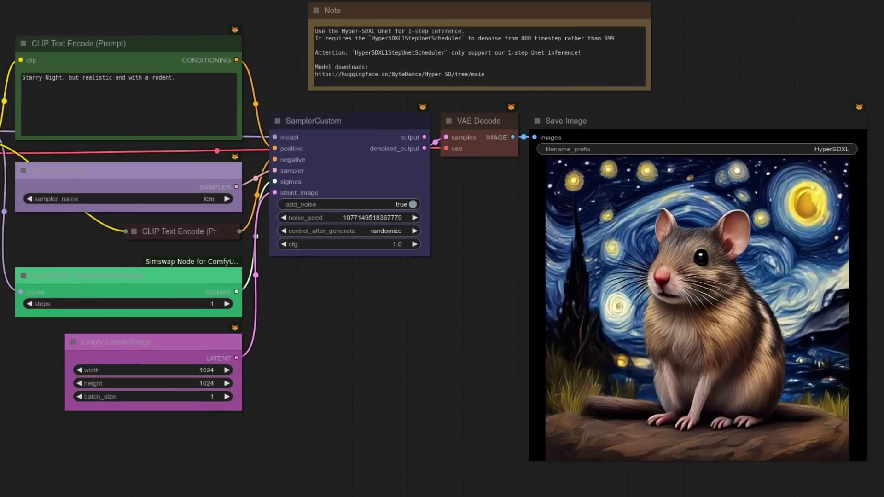
{"action": "key", "text": "ctrl+Return"}
{"action": "key", "text": "ctrl+Return"}
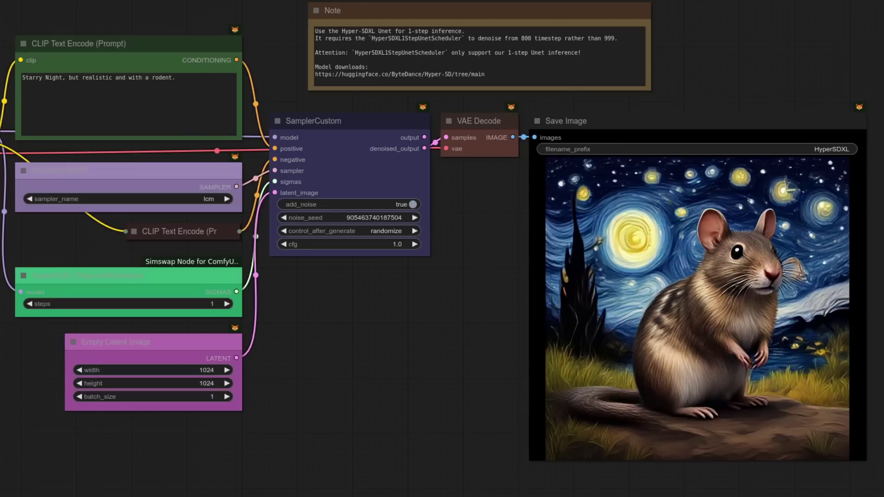
Replace the prompt with "Anime art style rodent monk, fine art, high contrast" and generate three images
{"action": "key", "text": "ctrl+a"}
{"action": "type", "text": "Anime art style rodent monk, fine art, high contrast"}
{"action": "key", "text": "ctrl+Return"}
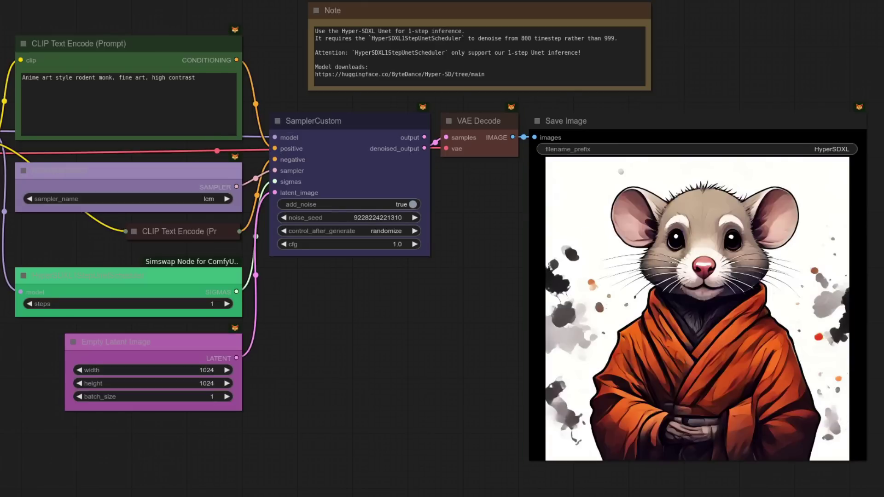
{"action": "key", "text": "ctrl+Return"}
Replace the prompt with "Photorealistic sunflower growing out of a kitten's head" and generate a series of images
{"action": "key", "text": "ctrl+Return"}
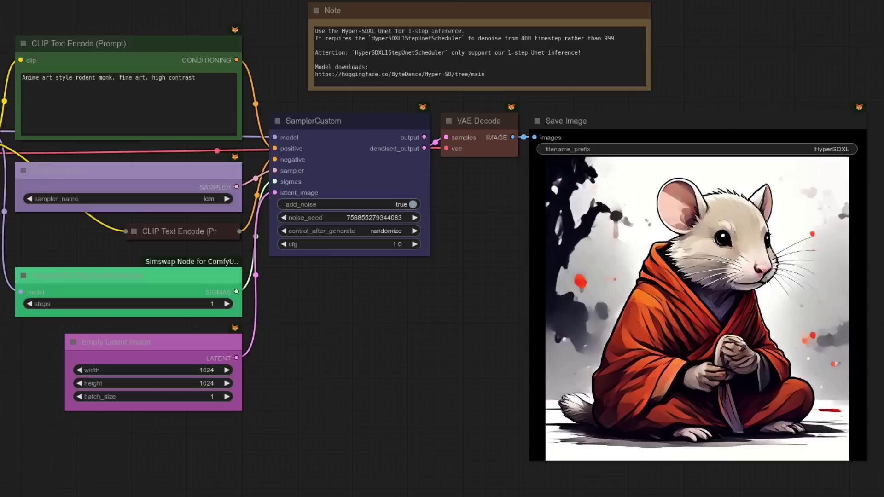
{"action": "key", "text": "ctrl+a"}
{"action": "type", "text": "Photorealistic sunflower growing out of a kitten's head"}
{"action": "key", "text": "ctrl+Return"}
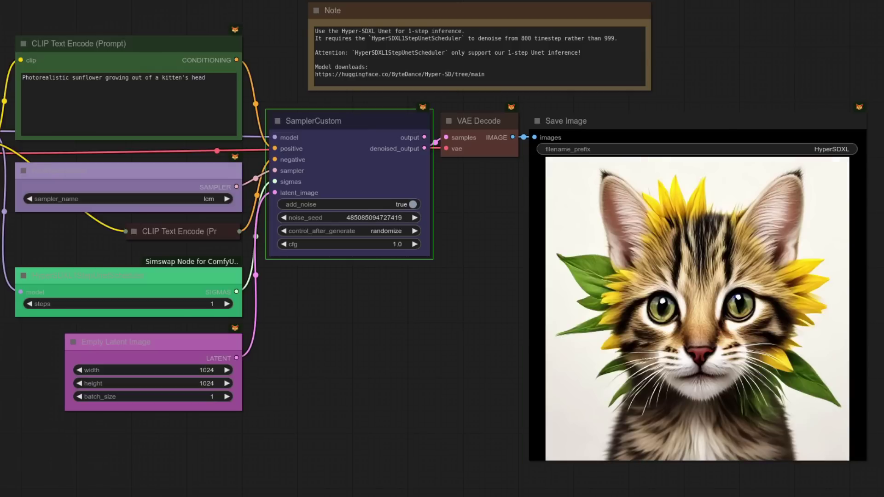
{"action": "key", "text": "ctrl+Return"}
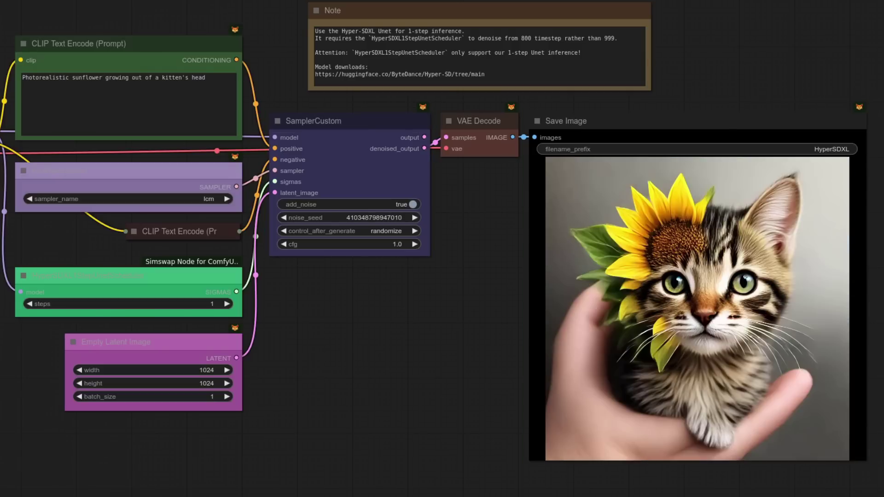
{"action": "key", "text": "ctrl+Return"}
{"action": "key", "text": "ctrl+Return"}
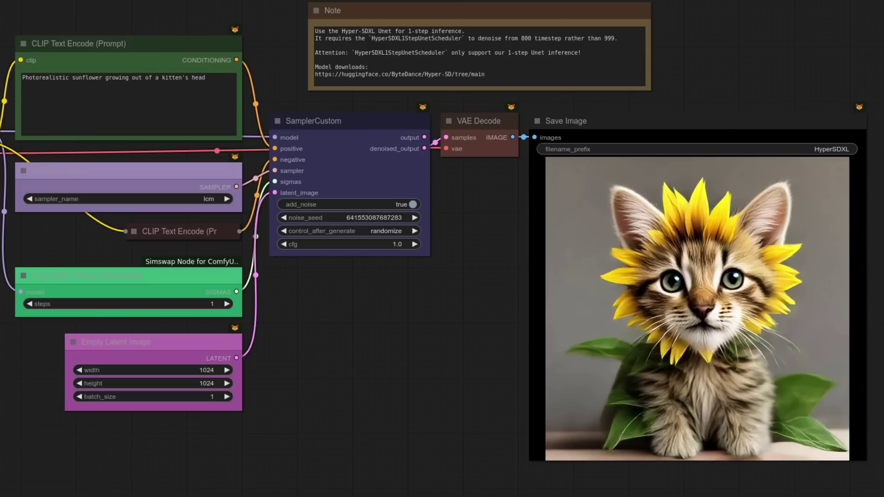
{"action": "key", "text": "ctrl+Return"}
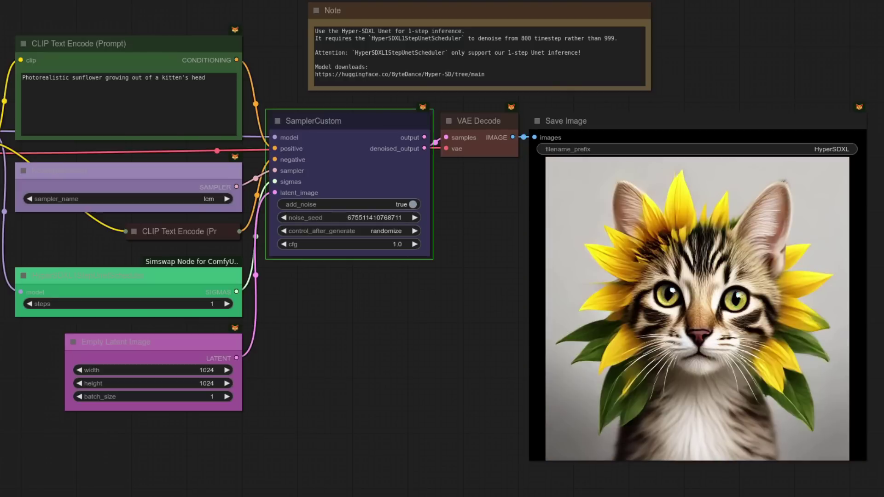
{"action": "key", "text": "ctrl+Return"}
{"action": "key", "text": "ctrl+Return"}
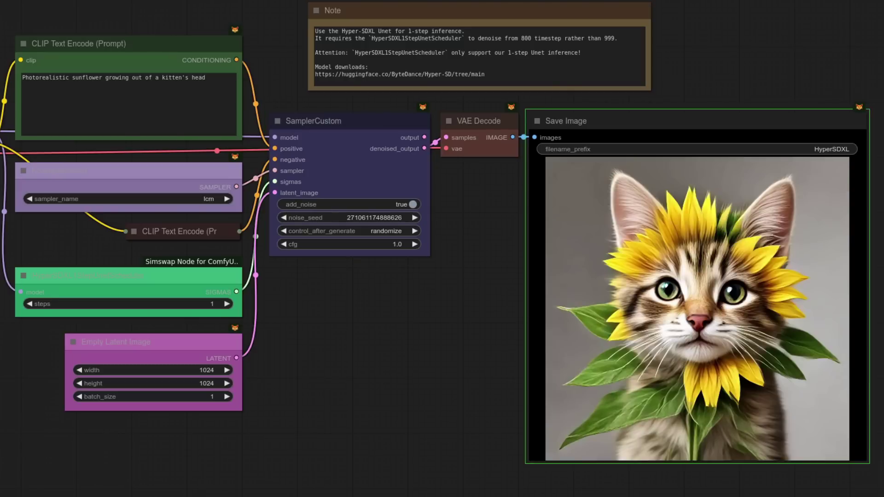
{"action": "key", "text": "ctrl+Return"}
{"action": "key", "text": "ctrl+Return"}
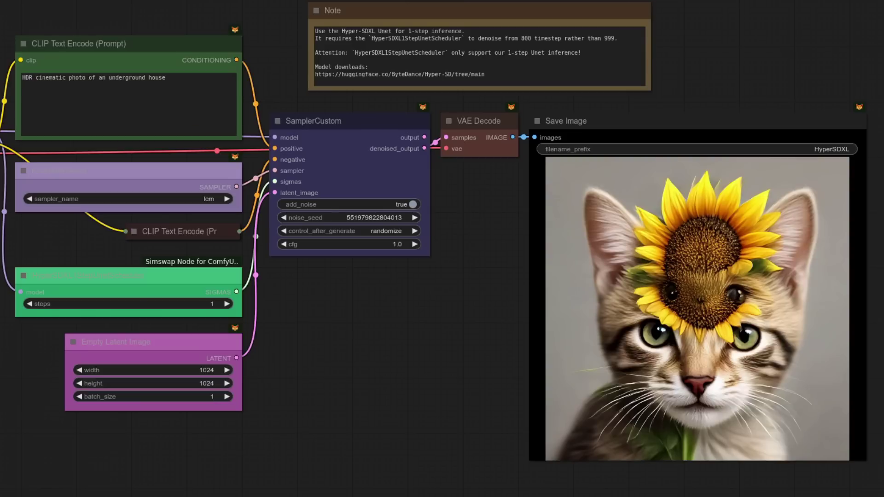
Change the prompt to "HDR cinematic photo of an underground house" and generate a series of images
{"action": "key", "text": "ctrl+Return"}
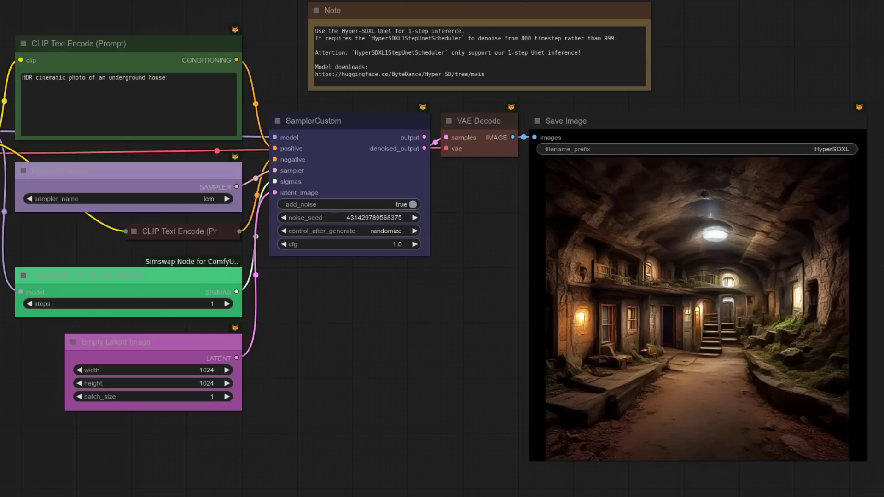
{"action": "key", "text": "ctrl+Return"}
{"action": "key", "text": "ctrl+Return"}
{"action": "key", "text": "ctrl+Return"}
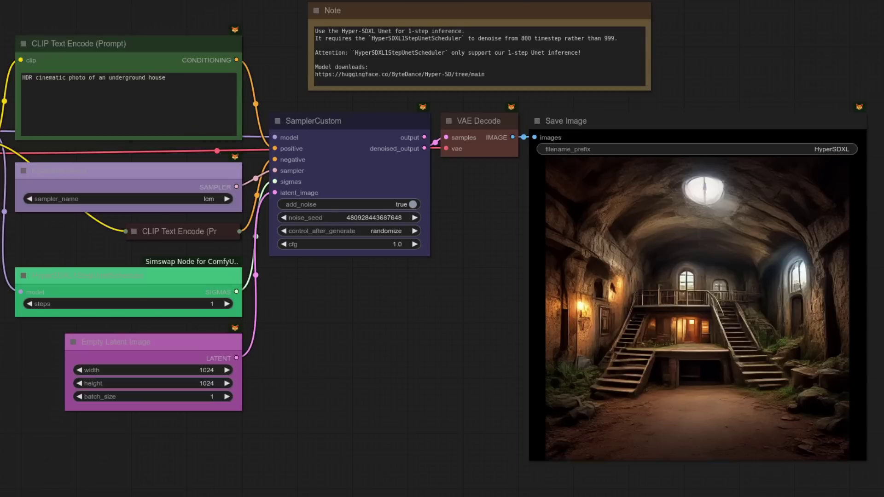
{"action": "key", "text": "ctrl+Return"}
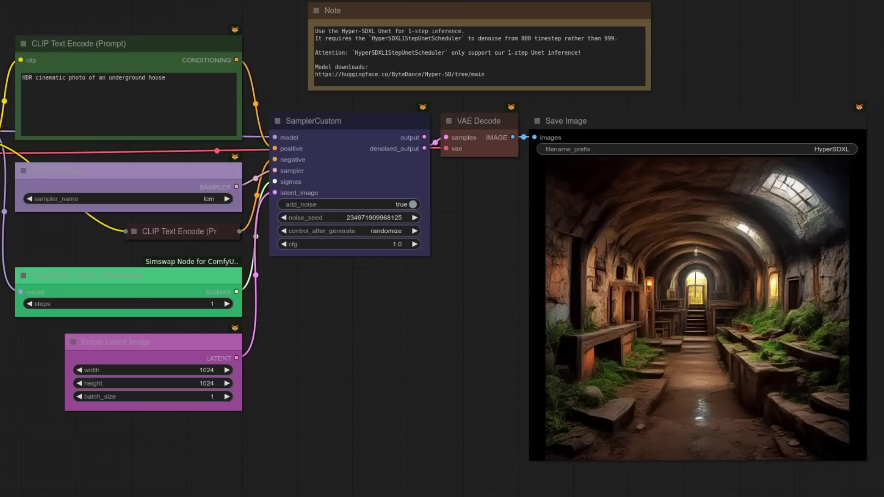
Set the prompt to "Professional photo of a woman with short, black hair. In the background in a an oasis. realism, photographic" and generate several images
{"action": "key", "text": "ctrl+Return"}
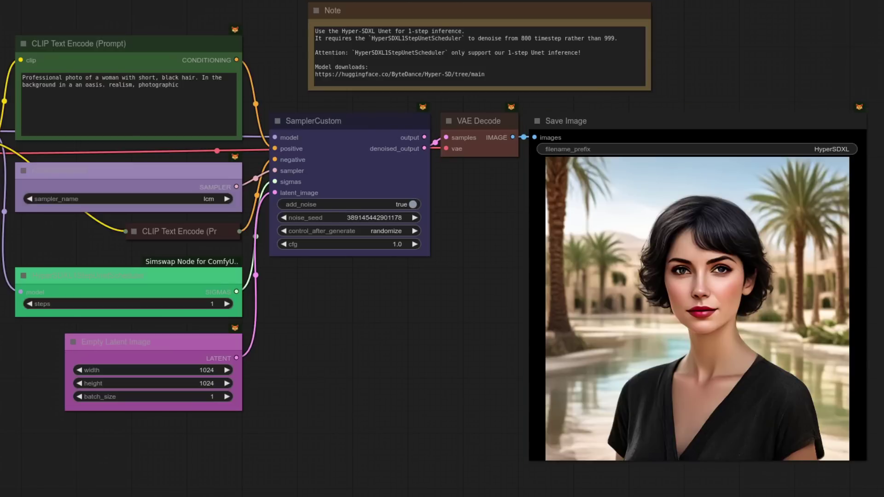
{"action": "key", "text": "ctrl+Return"}
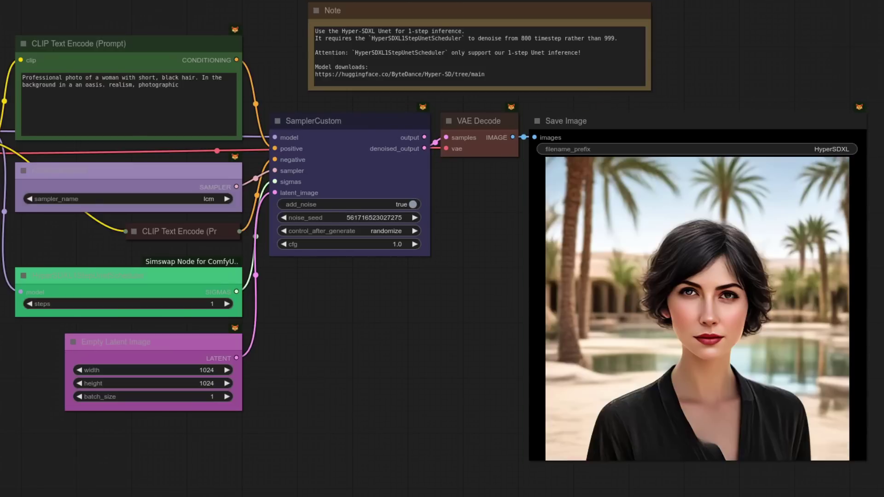
{"action": "key", "text": "ctrl+Return"}
{"action": "key", "text": "ctrl+Return"}
{"action": "key", "text": "ctrl+Return"}
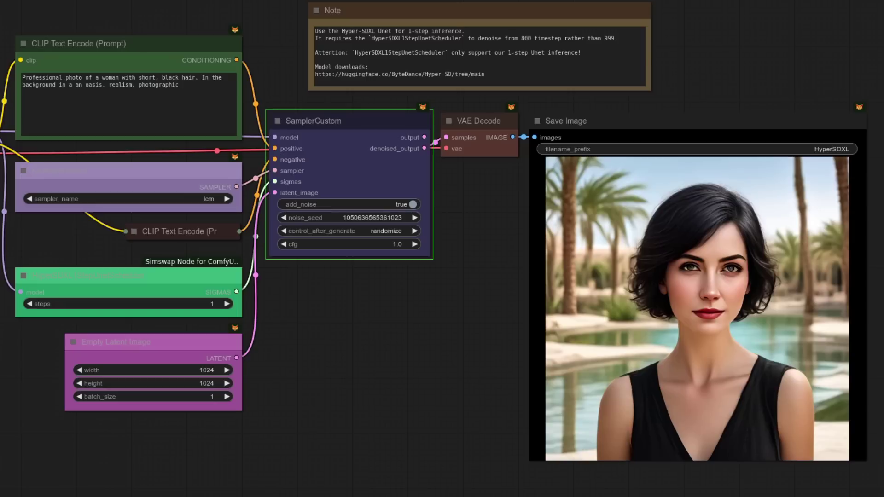
{"action": "key", "text": "ctrl+Return"}
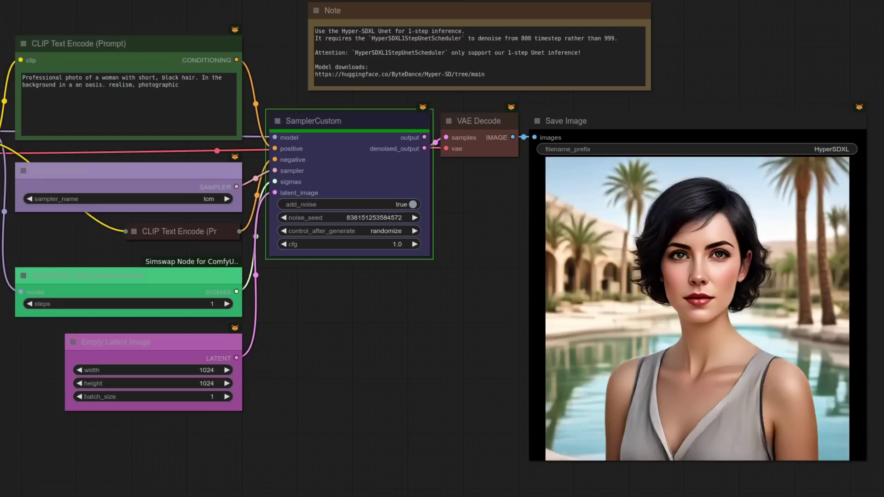
{"action": "key", "text": "ctrl+Return"}
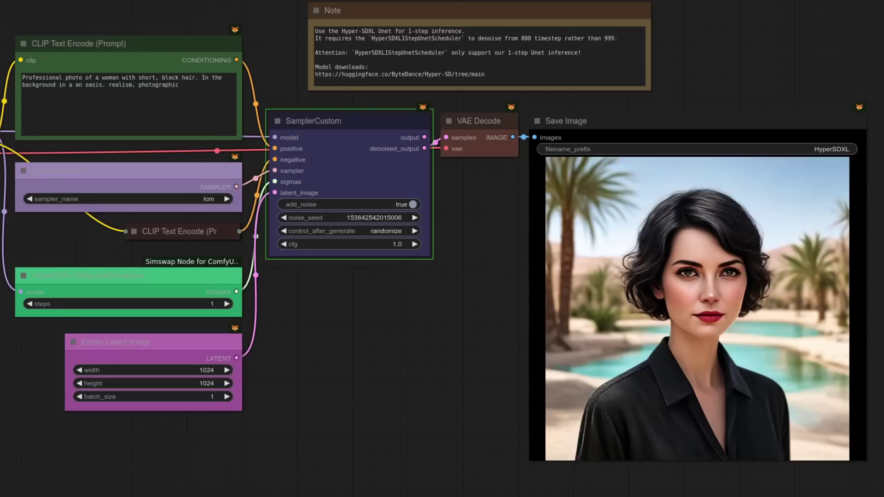
{"action": "key", "text": "ctrl+Return"}
{"action": "key", "text": "ctrl+Return"}
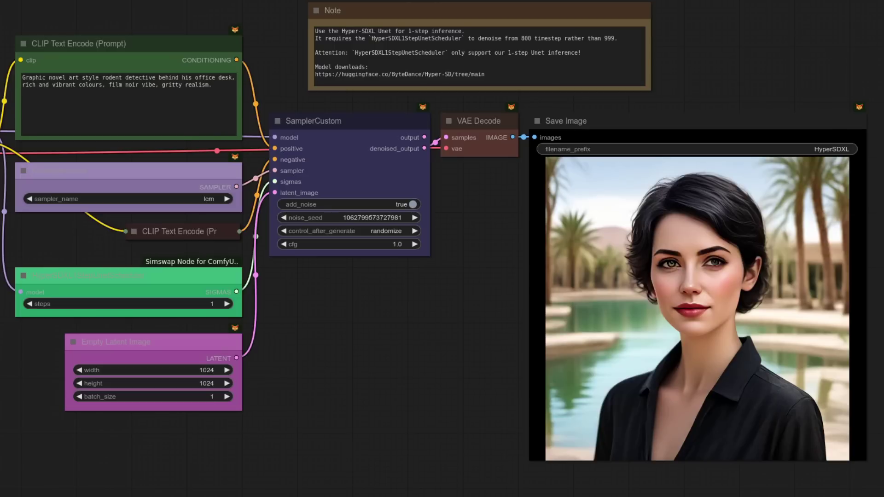
Generate several images from the prompt "Graphic novel art style rodent detective behind his office desk, rich and vibrant colours, film noir vibe, gritty realism."
{"action": "key", "text": "ctrl+Return"}
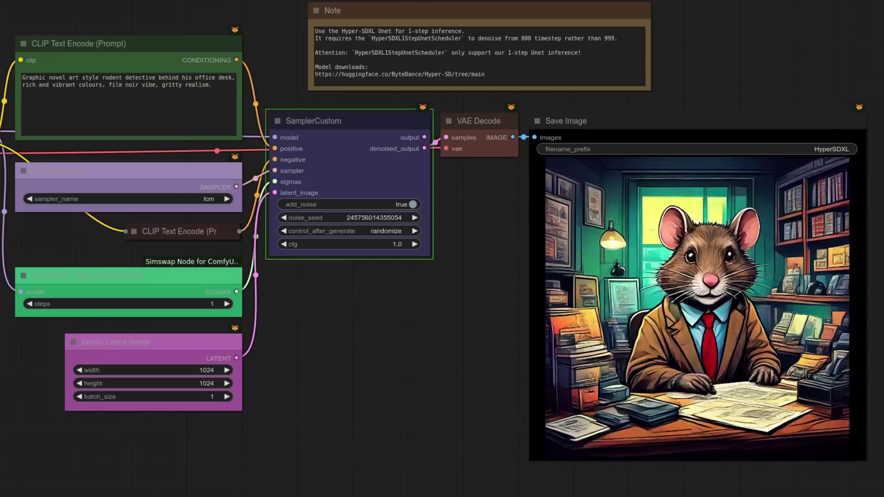
{"action": "key", "text": "ctrl+Return"}
{"action": "key", "text": "ctrl+Return"}
{"action": "key", "text": "ctrl+Return"}
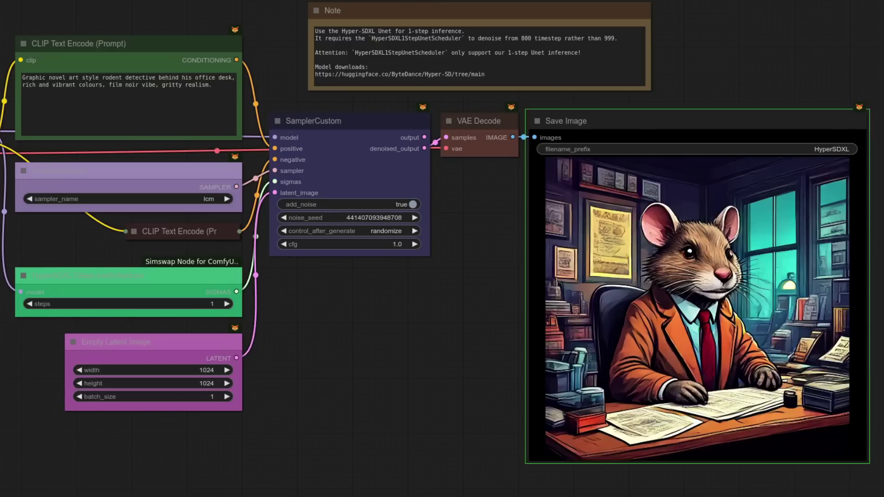
{"action": "key", "text": "ctrl+Return"}
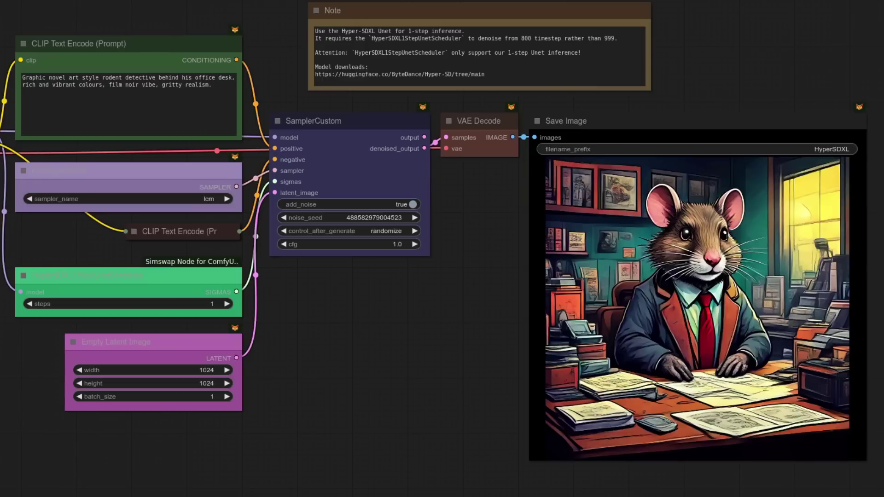
{"action": "key", "text": "ctrl+Return"}
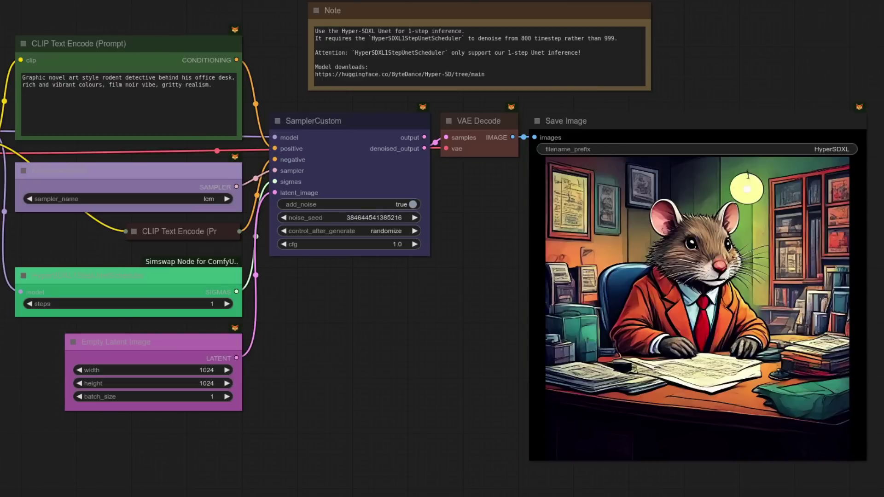
{"action": "key", "text": "ctrl+Return"}
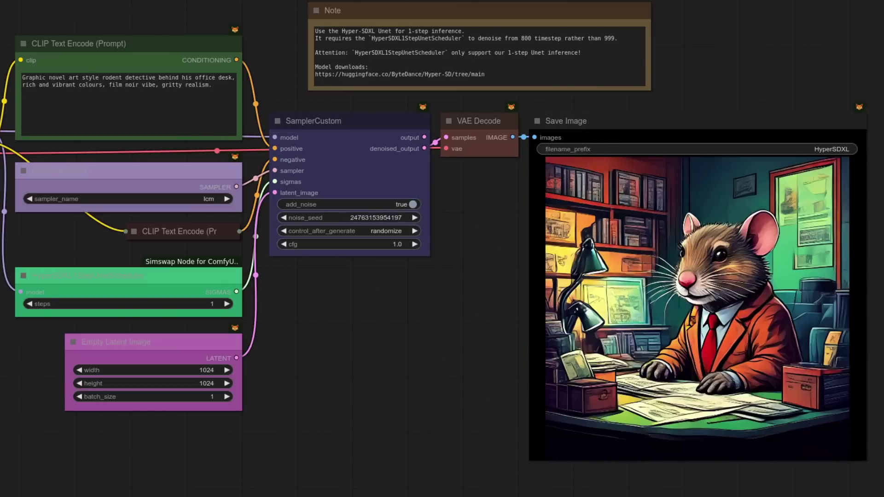
Replace the prompt with "Drawing of a tree" and generate two images
{"action": "key", "text": "ctrl+a"}
{"action": "type", "text": "Drawing of a tree"}
{"action": "key", "text": "ctrl+Return"}
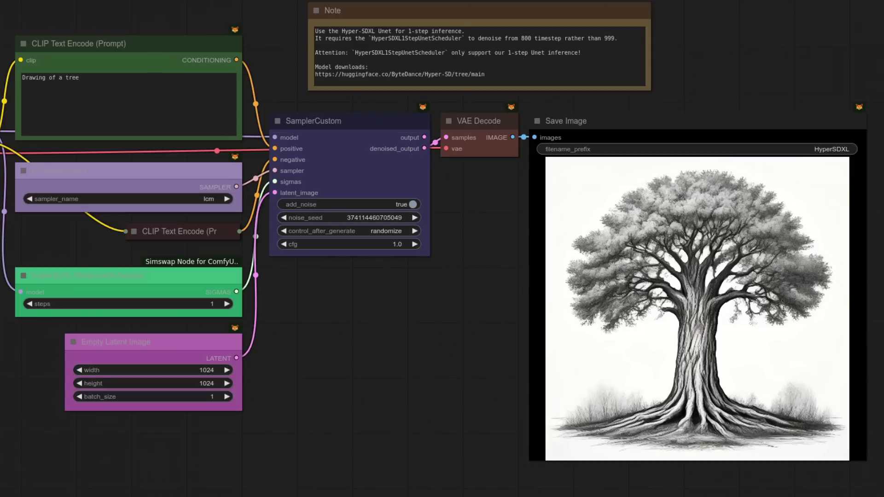
{"action": "key", "text": "ctrl+Return"}
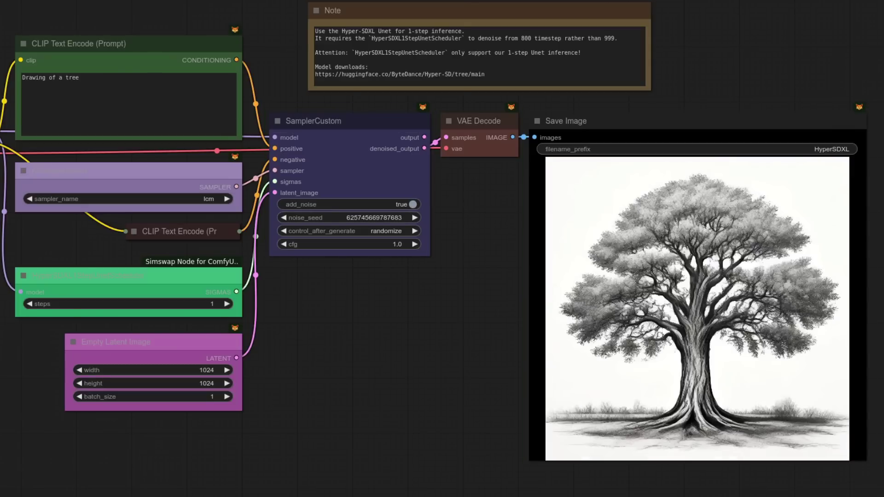
Replace the prompt with "Drawing of a face" and generate several images
{"action": "key", "text": "ctrl+a"}
{"action": "type", "text": "Drawing of a face"}
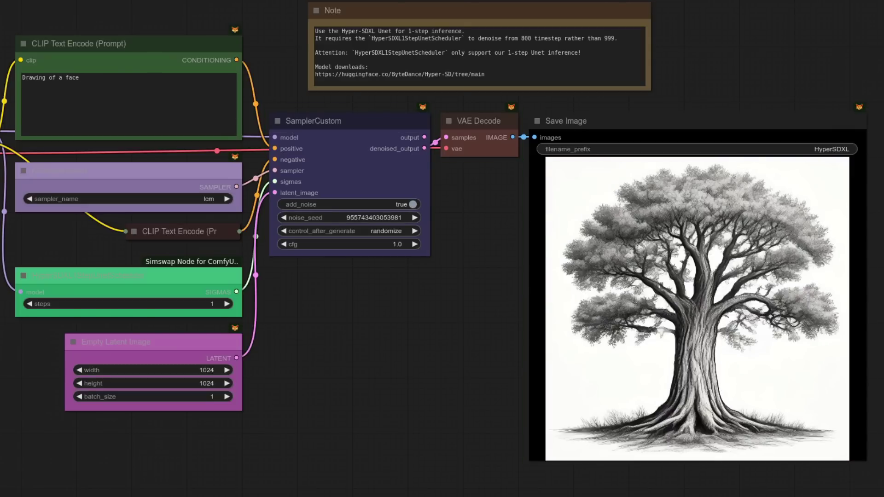
{"action": "key", "text": "ctrl+Return"}
{"action": "key", "text": "ctrl+Return"}
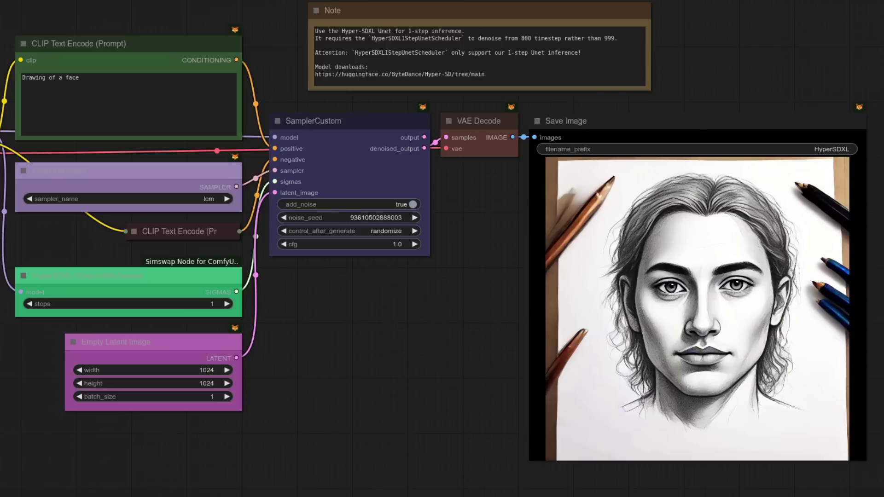
{"action": "key", "text": "ctrl+Return"}
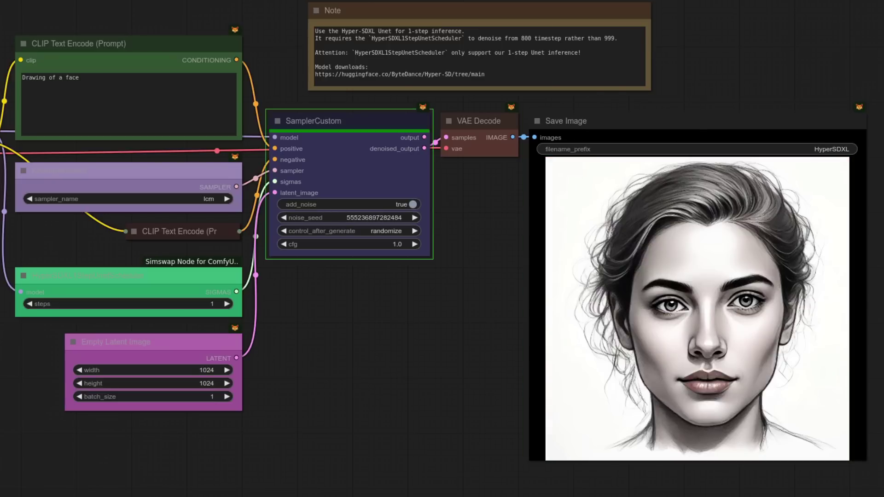
Replace the prompt with "Watercolour landscape" and generate several images
{"action": "key", "text": "ctrl+a"}
{"action": "type", "text": "Watercolour landscape"}
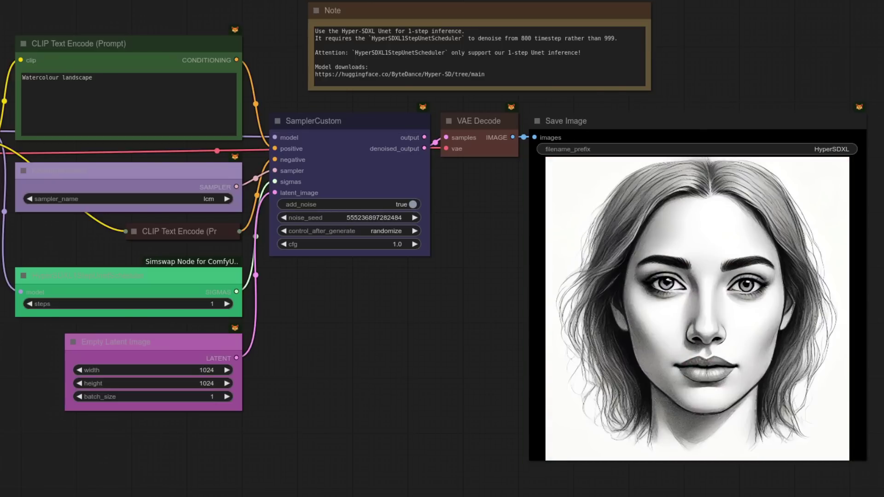
{"action": "key", "text": "ctrl+Return"}
{"action": "key", "text": "ctrl+Return"}
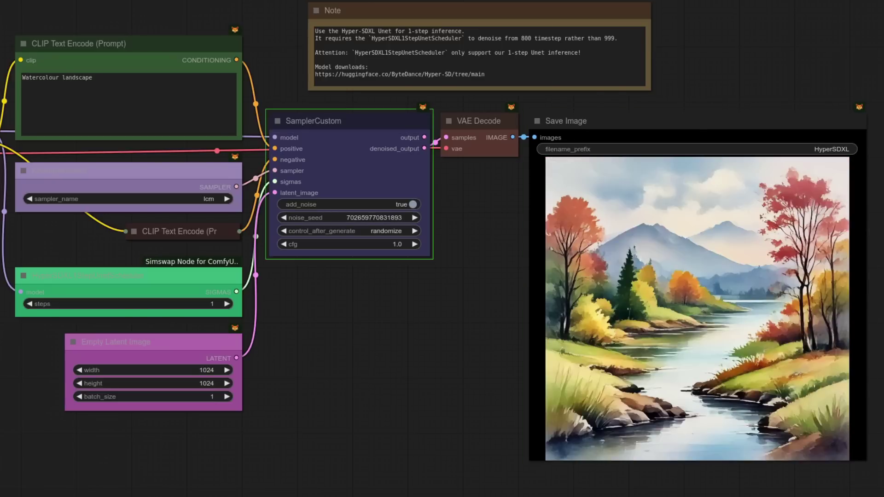
{"action": "key", "text": "ctrl+Return"}
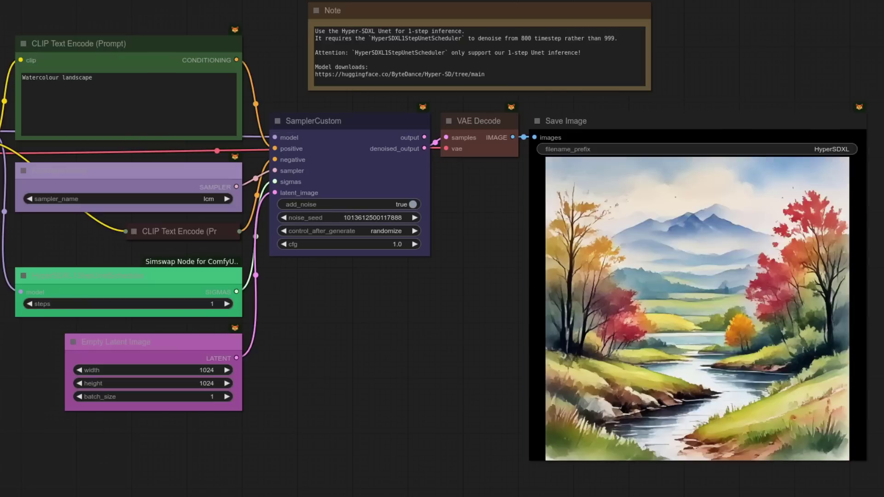
{"action": "key", "text": "ctrl+Return"}
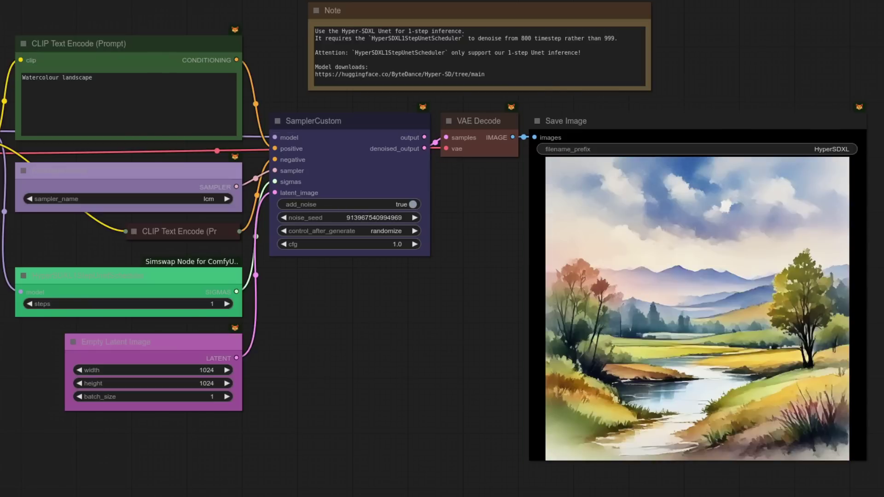
Change the prompt to "Pixel art landscape" and generate two images
{"action": "type", "text": "Pixel art"}
{"action": "key", "text": "ctrl+Return"}
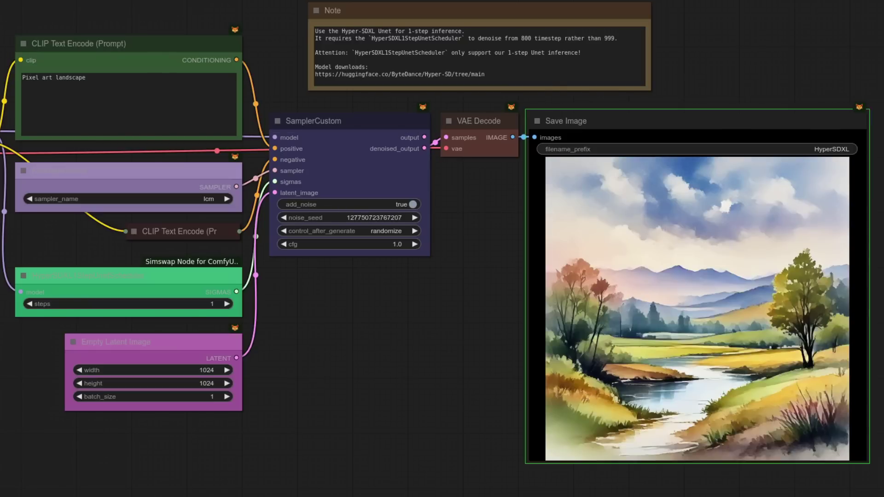
{"action": "key", "text": "ctrl+Return"}
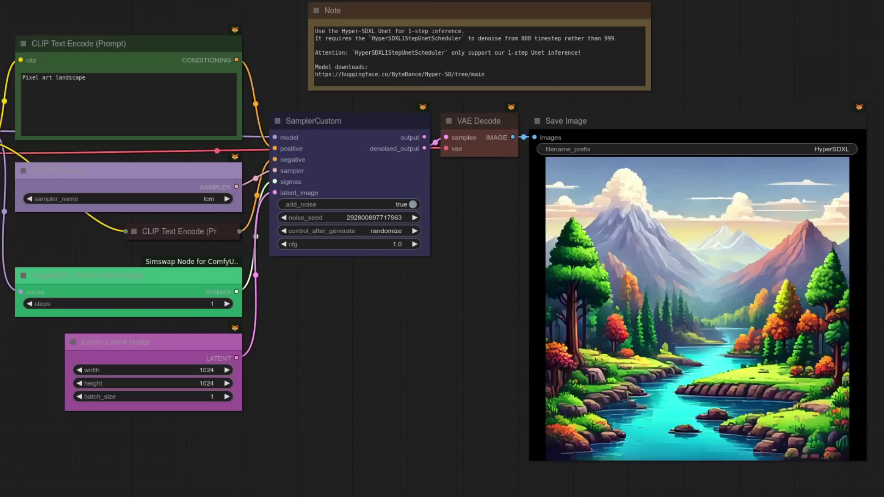
Change the prompt to "Pixel art goldfish riding a bicycle" and generate several images
{"action": "type", "text": "goldfish riding a bicycle"}
{"action": "key", "text": "ctrl+Return"}
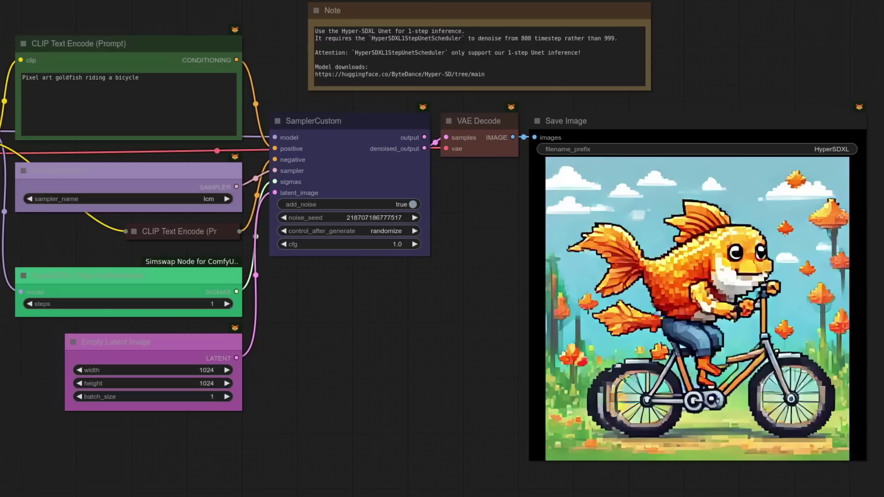
{"action": "key", "text": "ctrl+Return"}
{"action": "key", "text": "ctrl+Return"}
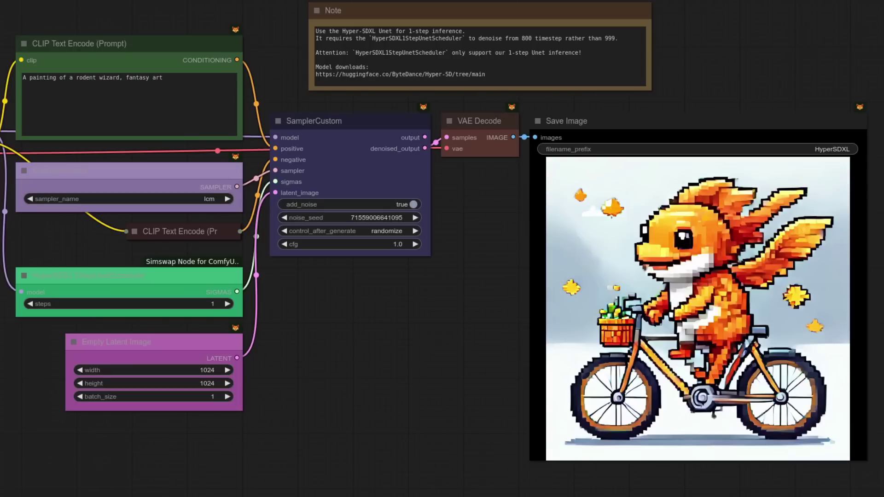
{"action": "key", "text": "ctrl+Return"}
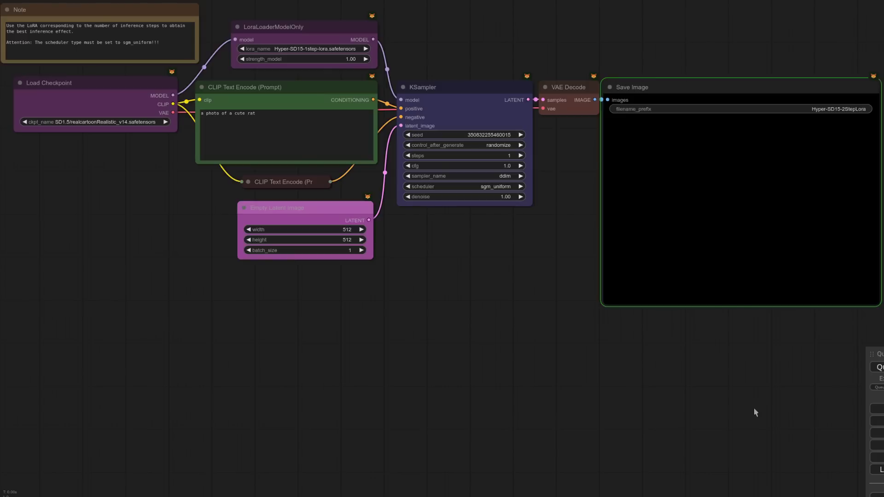
Generate several images from "a photo of a cute rat" using realcartoonRealistic_v14 and the Hyper-SD15 1-step LoRA at strength 1.00
{"action": "key", "text": "ctrl+Return"}
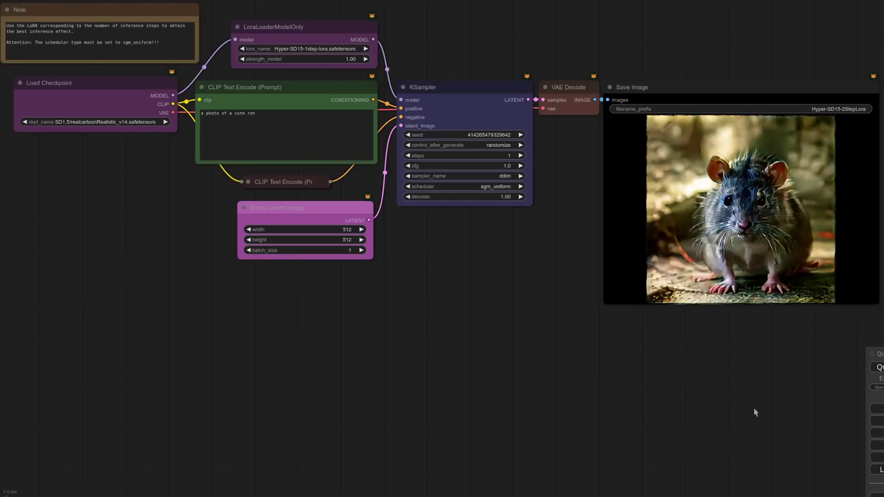
{"action": "key", "text": "ctrl+Return"}
{"action": "key", "text": "ctrl+Return"}
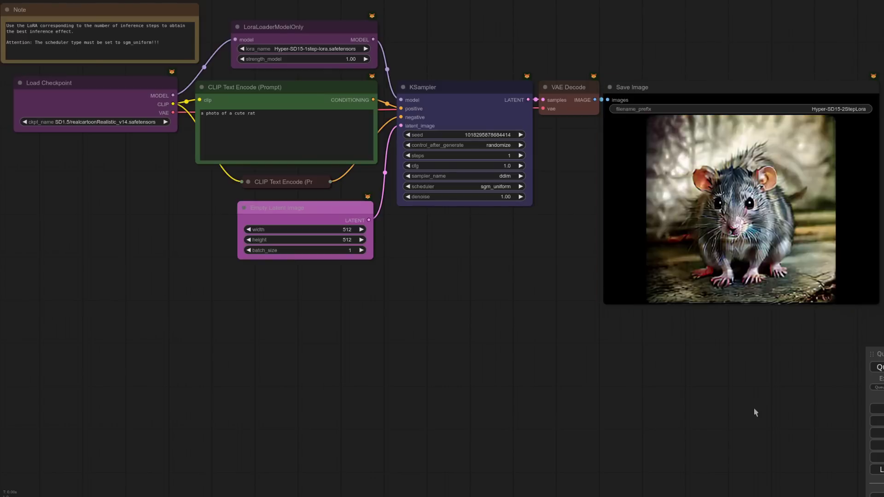
{"action": "key", "text": "ctrl+Return"}
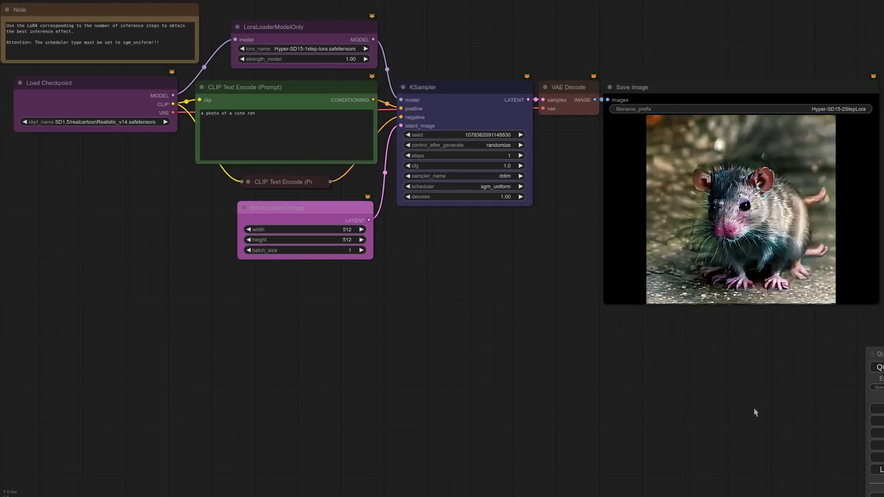
{"action": "key", "text": "ctrl+Return"}
{"action": "key", "text": "ctrl+Return"}
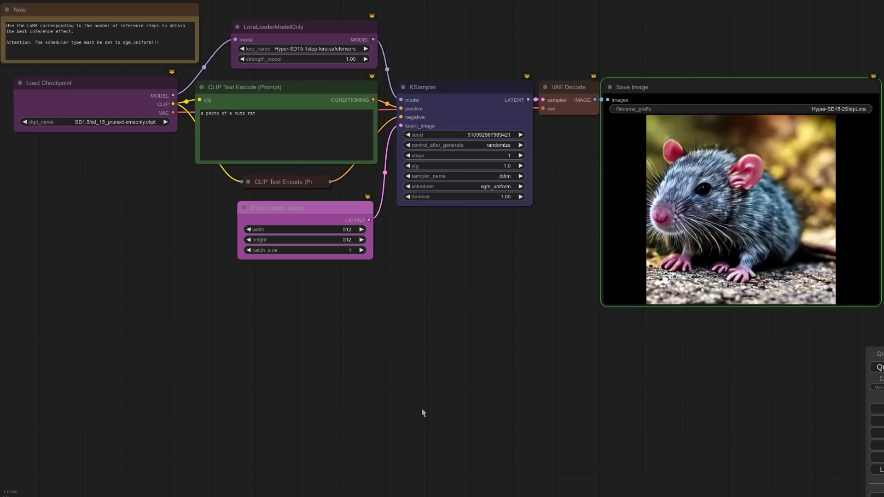
Generate several rat images with the sd_15_pruned-emaonly checkpoint and the 1-step LoRA at strength 1.00
{"action": "key", "text": "ctrl+Return"}
{"action": "key", "text": "ctrl+Return"}
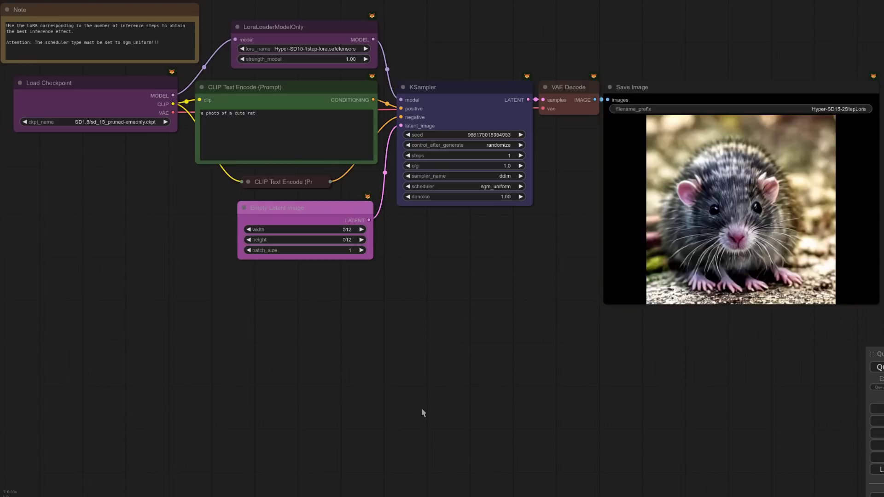
{"action": "key", "text": "ctrl+Return"}
{"action": "key", "text": "ctrl+Return"}
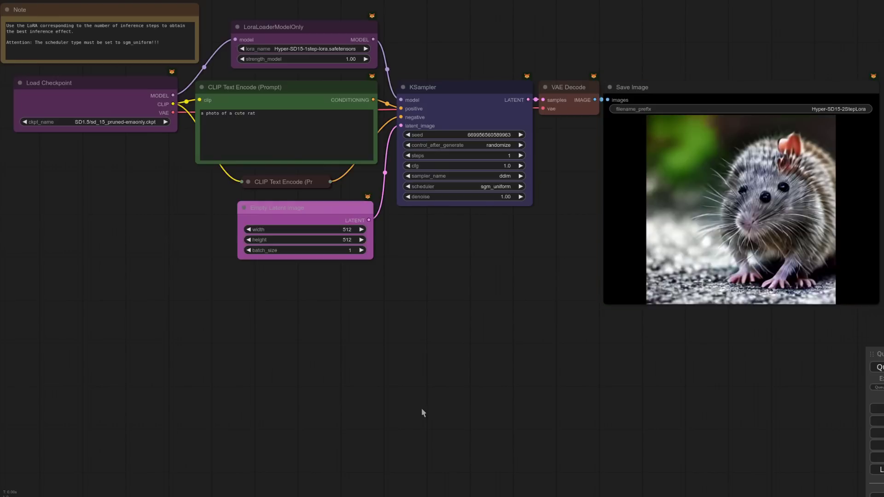
Lower the 1-step LoRA strength to 0.70 and generate more rat images
{"action": "key", "text": "ctrl+Return"}
{"action": "key", "text": "ctrl+Return"}
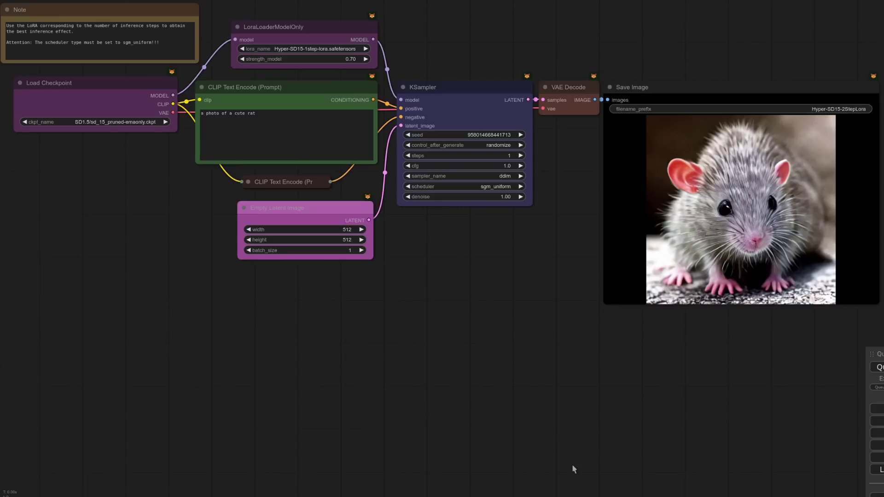
{"action": "key", "text": "ctrl+Return"}
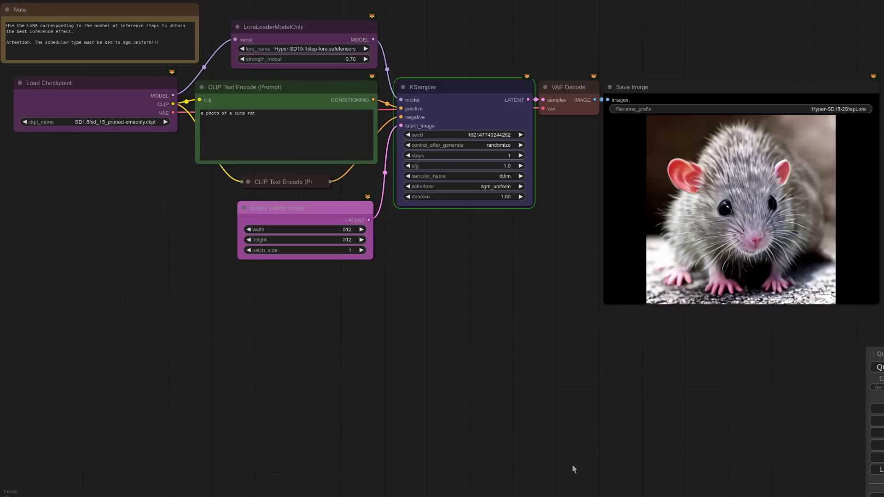
{"action": "key", "text": "ctrl+Return"}
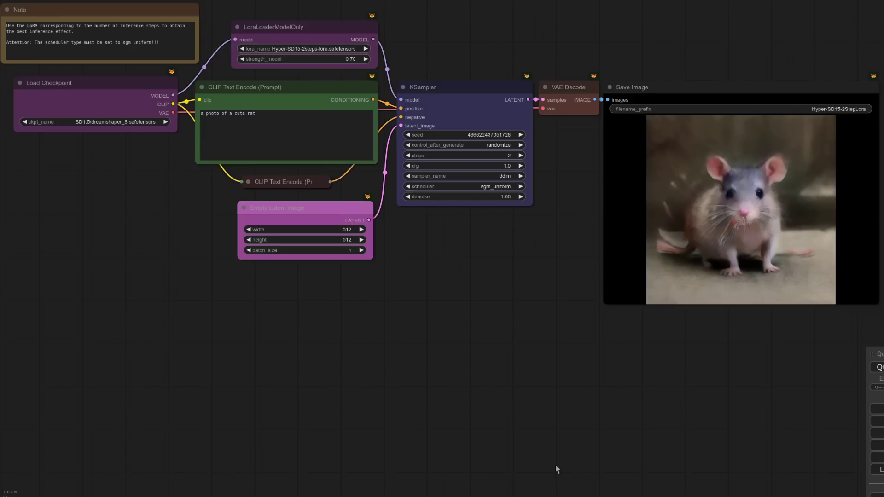
{"action": "key", "text": "ctrl+Return"}
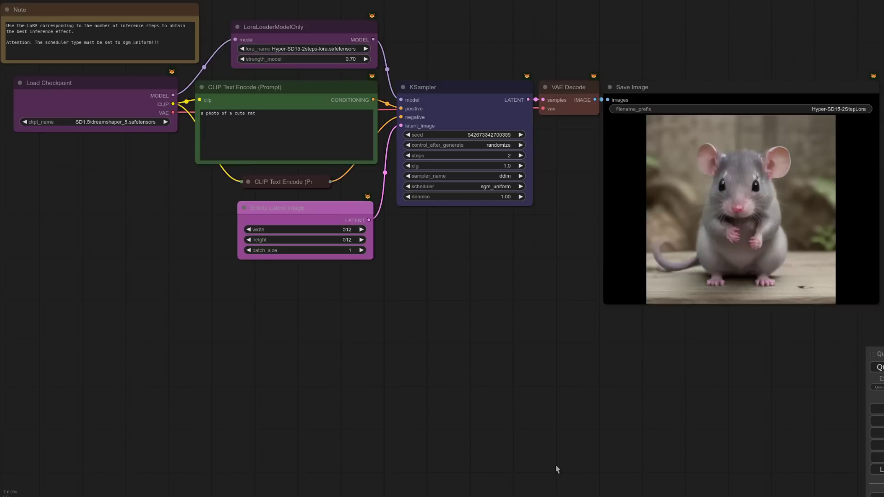
Generate rat images with dreamshaper_8, the Hyper-SD15 2-steps LoRA at strength 0.70 and 2 sampling steps
{"action": "key", "text": "ctrl+Return"}
{"action": "key", "text": "ctrl+Return"}
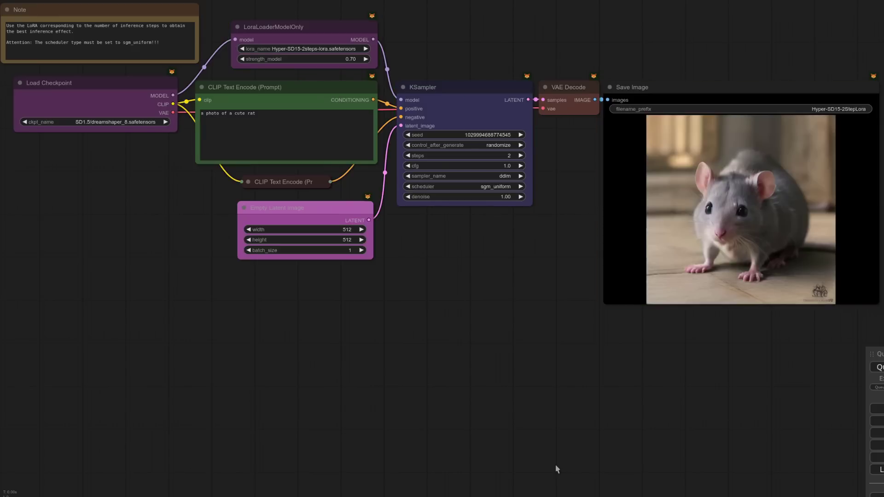
{"action": "key", "text": "ctrl+Return"}
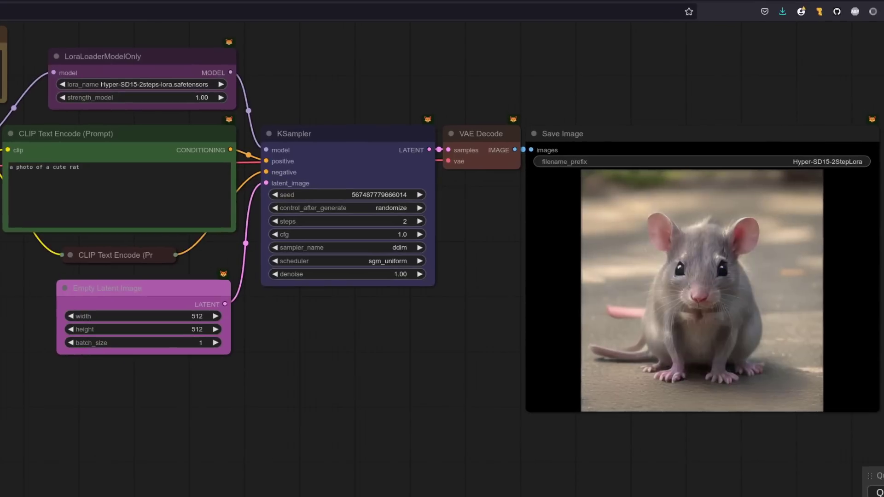
Generate more rat images with the 2-steps LoRA at strength 1.00 and 2 sampling steps
{"action": "key", "text": "ctrl+Return"}
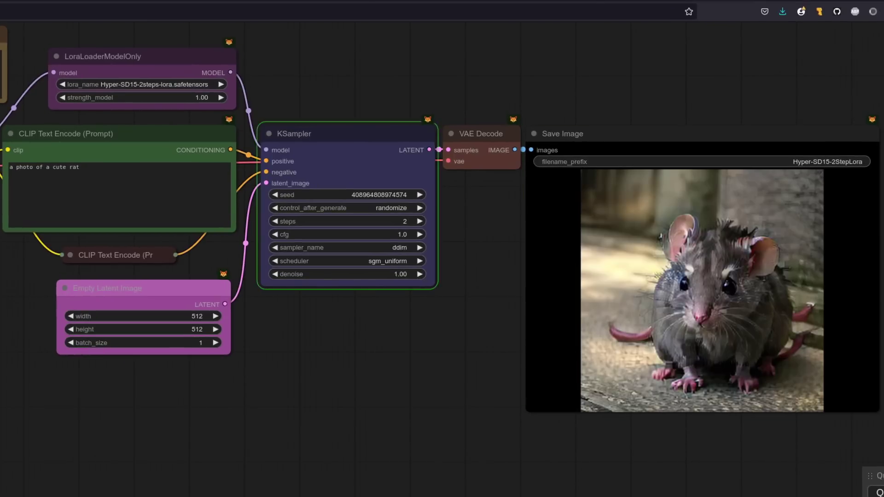
{"action": "key", "text": "ctrl+Return"}
{"action": "key", "text": "ctrl+Return"}
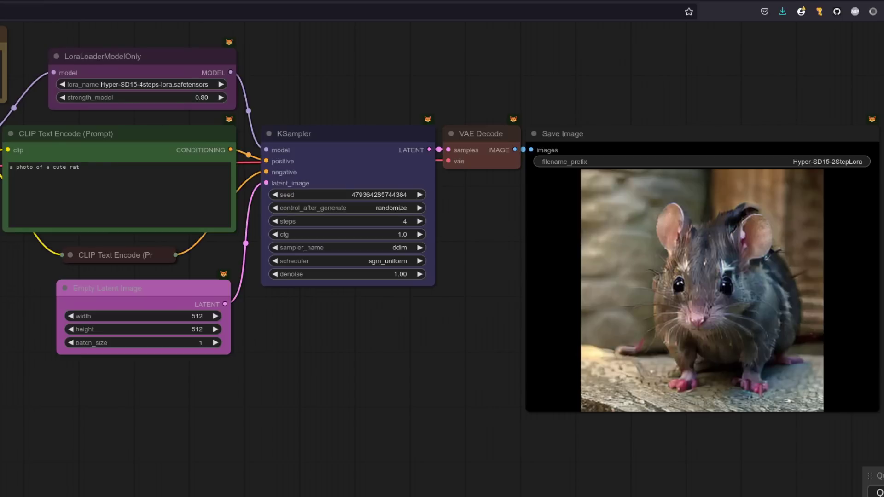
Generate a series of rat images with the Hyper-SD15 4-steps LoRA at strength 0.80 and 4 sampling steps
{"action": "key", "text": "ctrl+Return"}
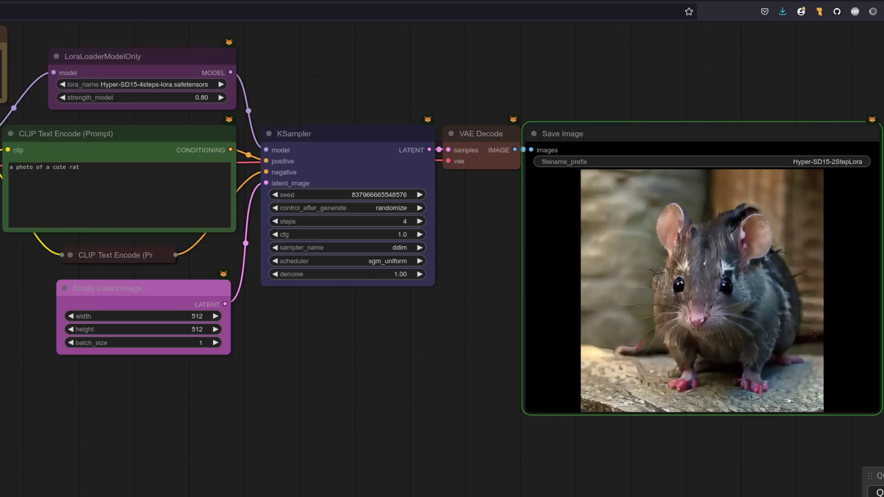
{"action": "key", "text": "ctrl+Return"}
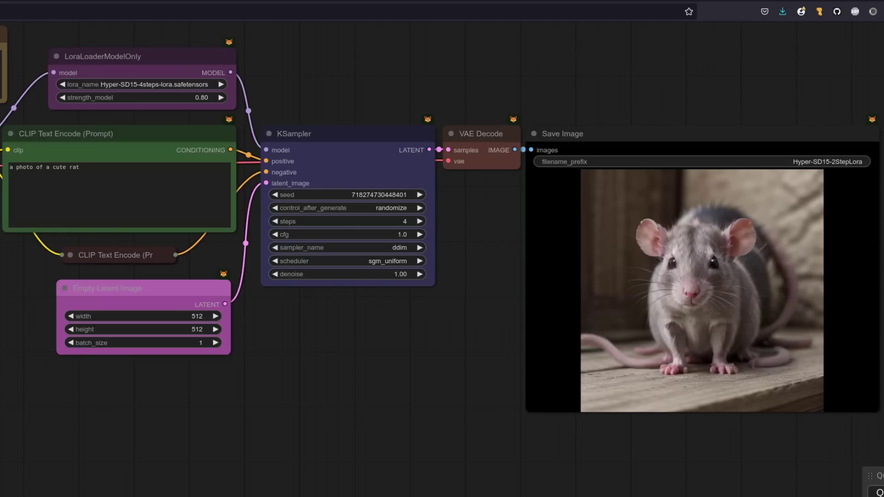
{"action": "key", "text": "ctrl+Return"}
{"action": "key", "text": "ctrl+Return"}
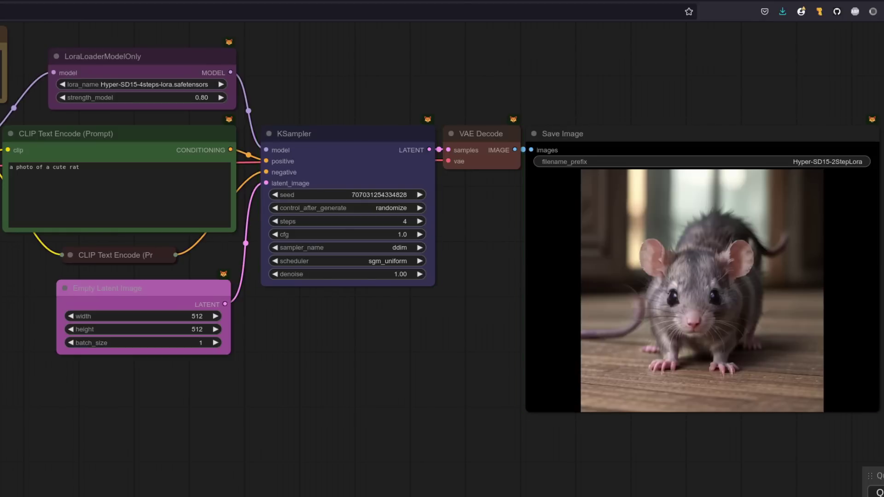
{"action": "key", "text": "ctrl+Return"}
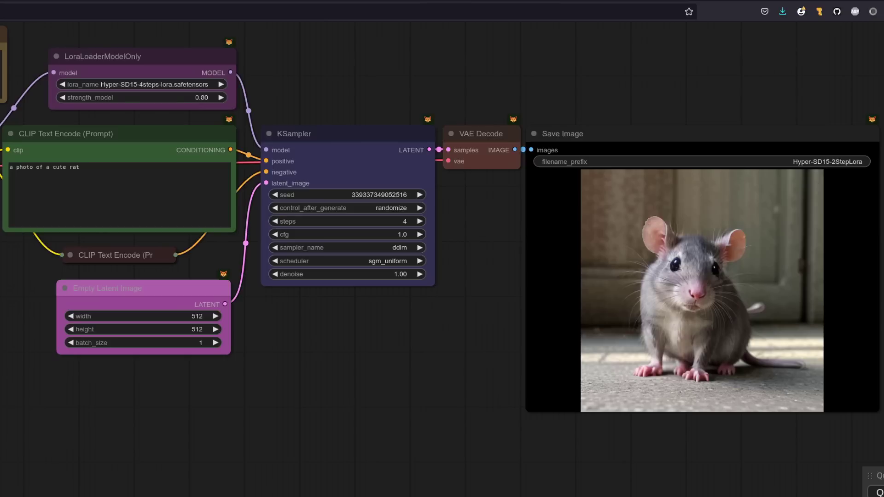
{"action": "key", "text": "ctrl+Return"}
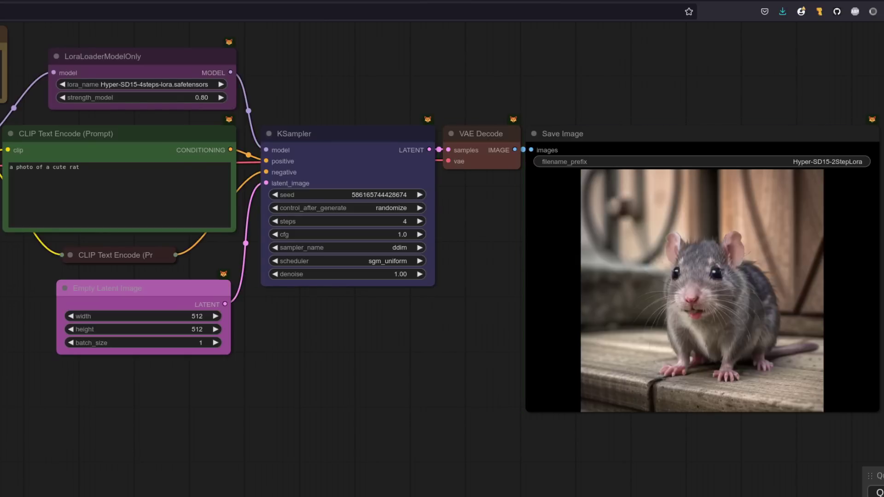
Bypass the LoraLoaderModelOnly node and generate several rat images without the LoRA at 4 steps for comparison
{"action": "left_click_drag", "start_coordinate": [120, 68], "coordinate": [122, 68]}
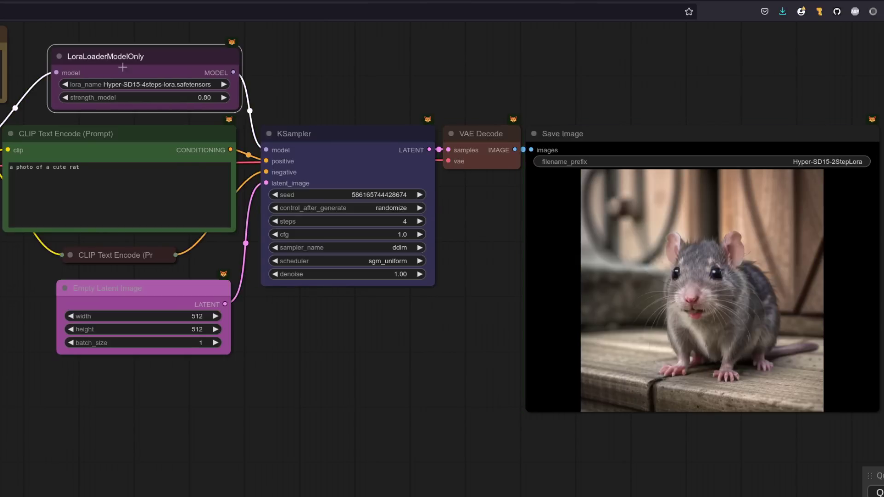
{"action": "key", "text": "ctrl+b"}
{"action": "left_click", "coordinate": [379, 403]}
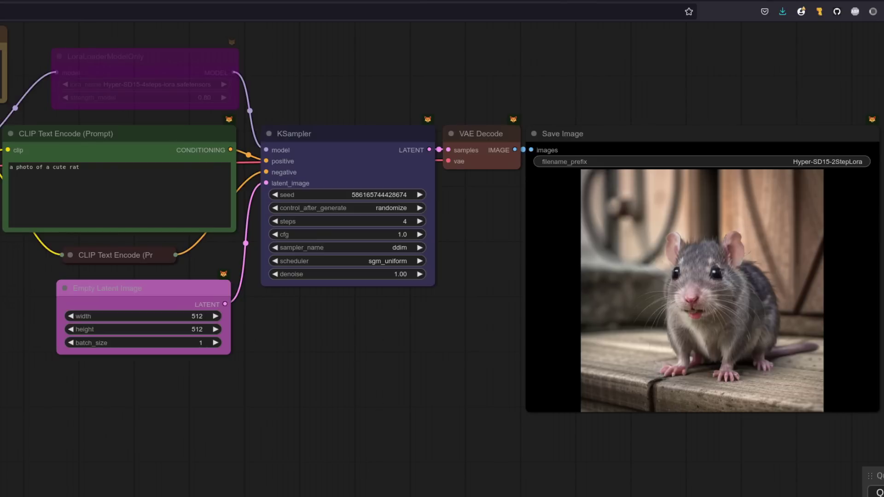
{"action": "key", "text": "ctrl+Return"}
{"action": "key", "text": "ctrl+Return"}
{"action": "key", "text": "ctrl+Return"}
{"action": "key", "text": "ctrl+Return"}
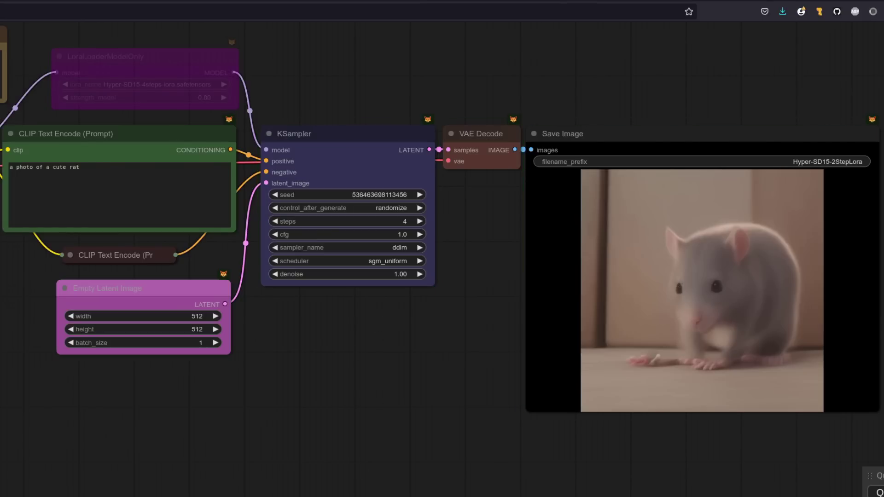
{"action": "key", "text": "ctrl+Return"}
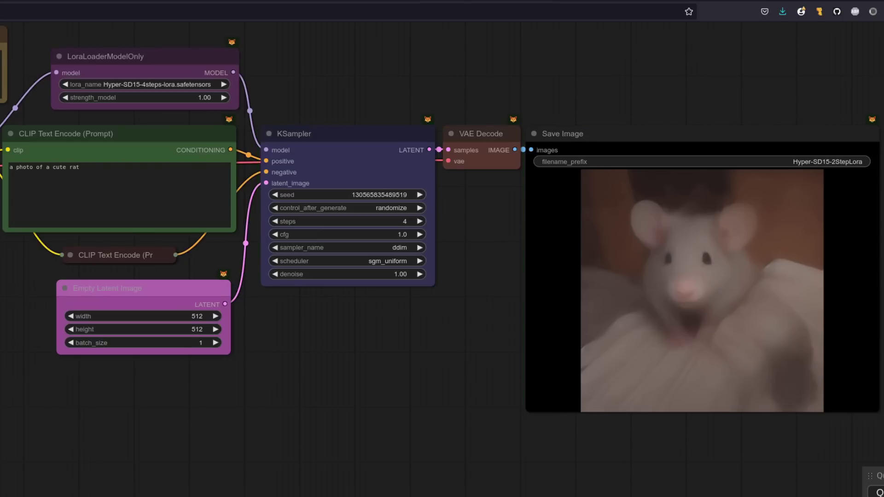
Generate rat images with the re-enabled Hyper-SD15 4-steps LoRA at strength 1.00 and 4 sampling steps
{"action": "key", "text": "ctrl+Return"}
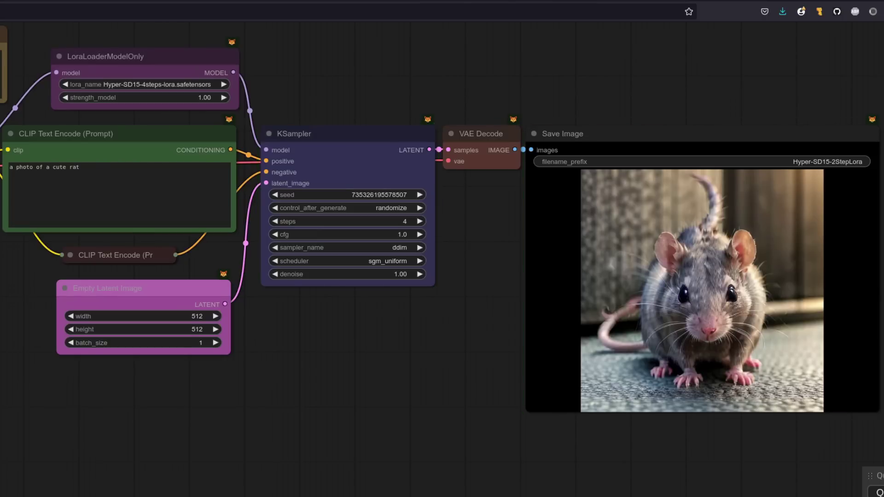
{"action": "key", "text": "ctrl+Return"}
{"action": "key", "text": "ctrl+Return"}
{"action": "key", "text": "ctrl+Return"}
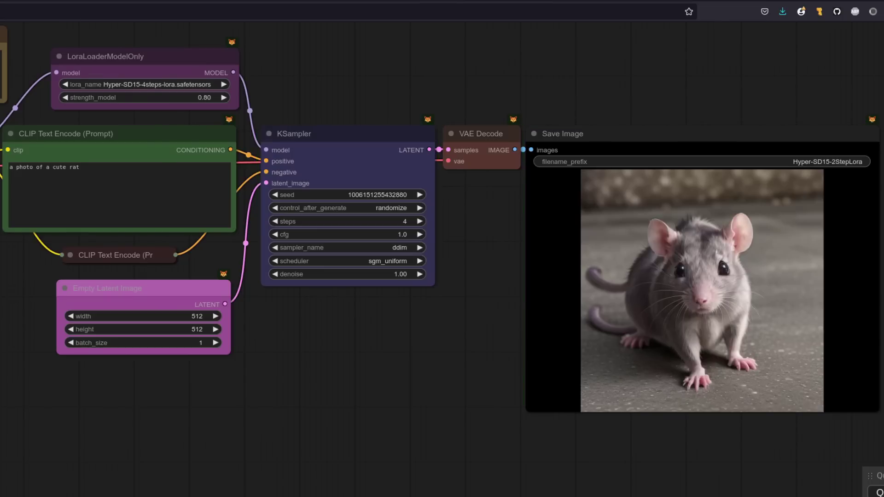
Generate more rat images with the 4-steps LoRA at strength 0.80, the ddim sampler and sgm_uniform scheduler
{"action": "key", "text": "ctrl+Return"}
{"action": "key", "text": "ctrl+Return"}
{"action": "key", "text": "ctrl+Return"}
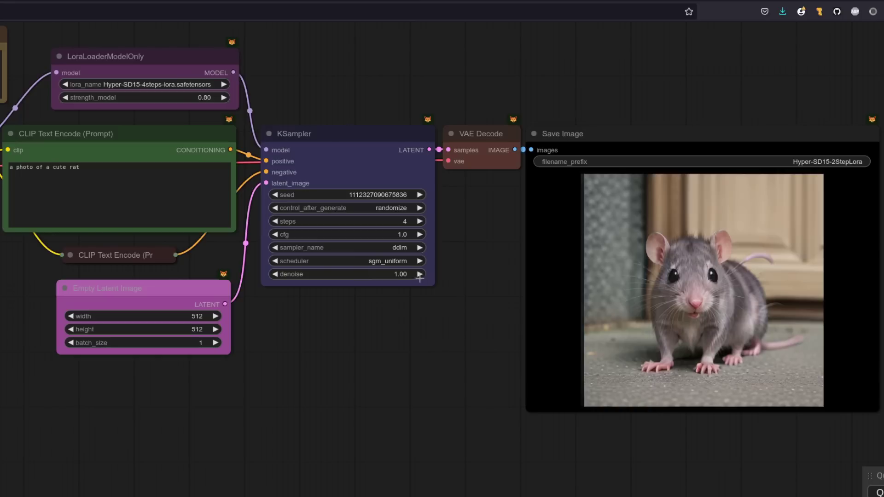
Set the KSampler's sampler to lcm and its scheduler to simple, and generate a rat image with these settings
{"action": "left_click", "coordinate": [376, 248]}
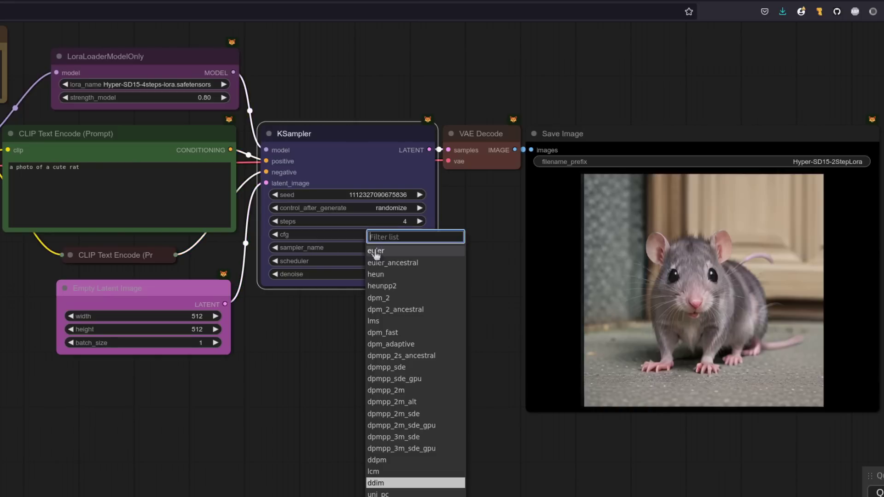
{"action": "left_click", "coordinate": [397, 472]}
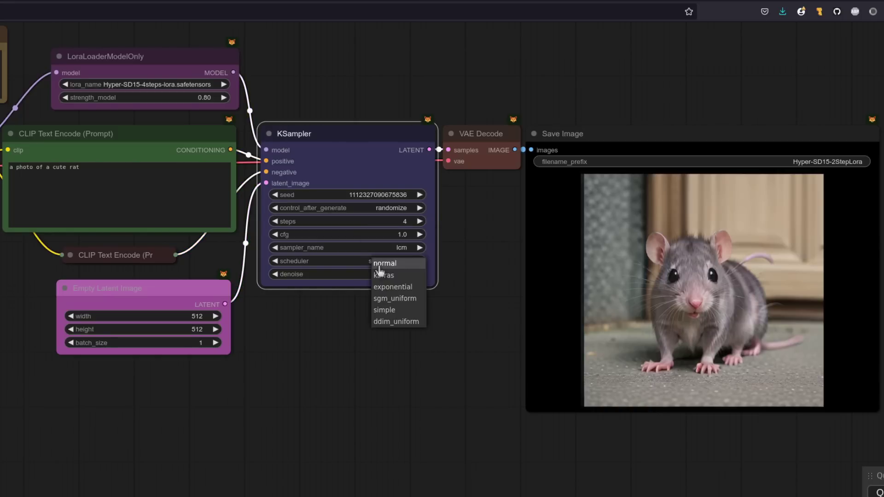
{"action": "left_click", "coordinate": [376, 261]}
{"action": "left_click", "coordinate": [398, 310]}
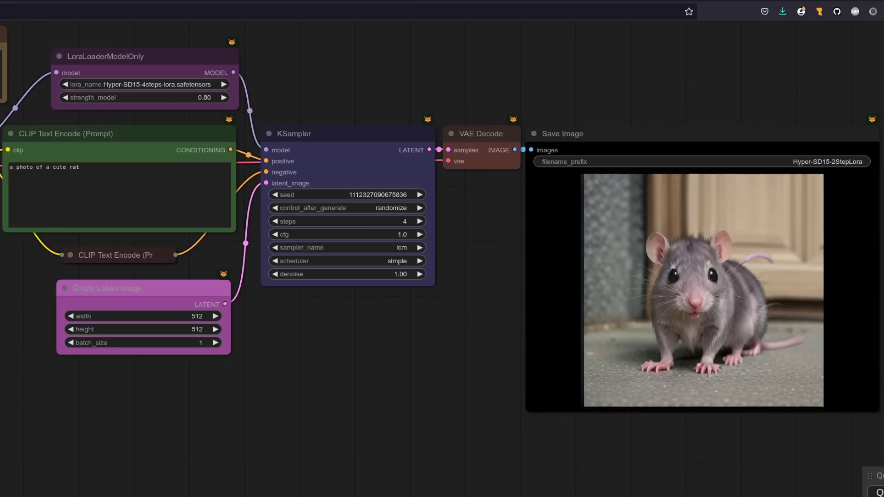
{"action": "key", "text": "ctrl+Return"}
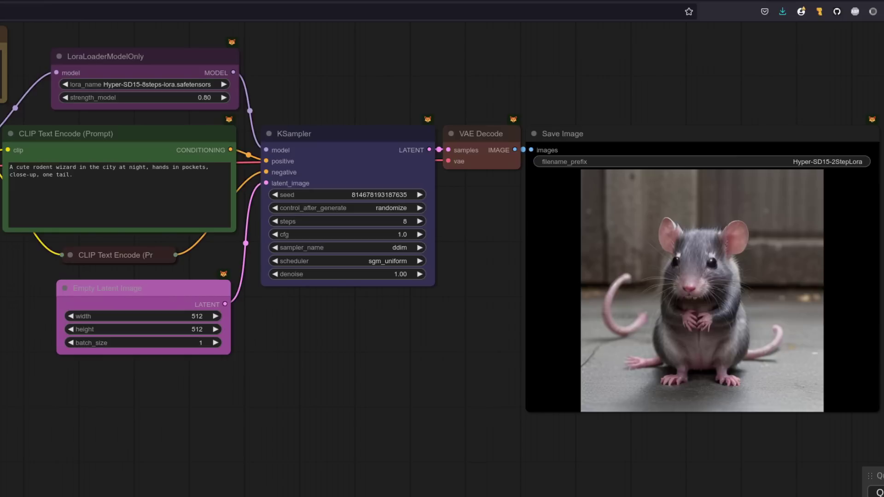
Generate a series of rodent wizard images with the Hyper-SD15 8-steps LoRA at strength 0.80 and 8 ddim sampling steps
{"action": "key", "text": "ctrl+Return"}
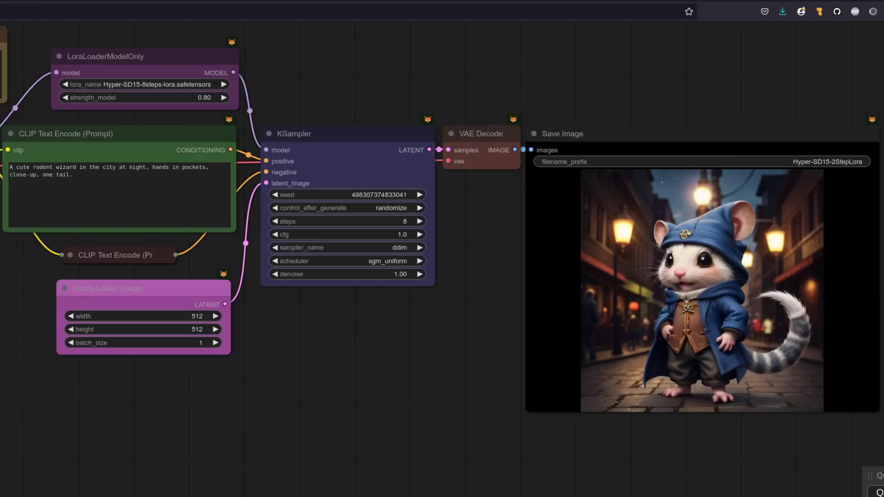
{"action": "key", "text": "ctrl+Return"}
{"action": "key", "text": "ctrl+Return"}
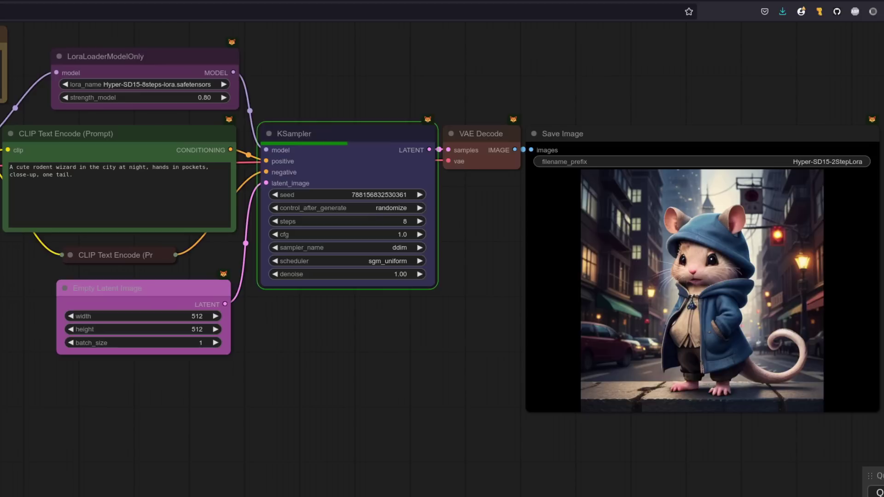
{"action": "key", "text": "ctrl+Return"}
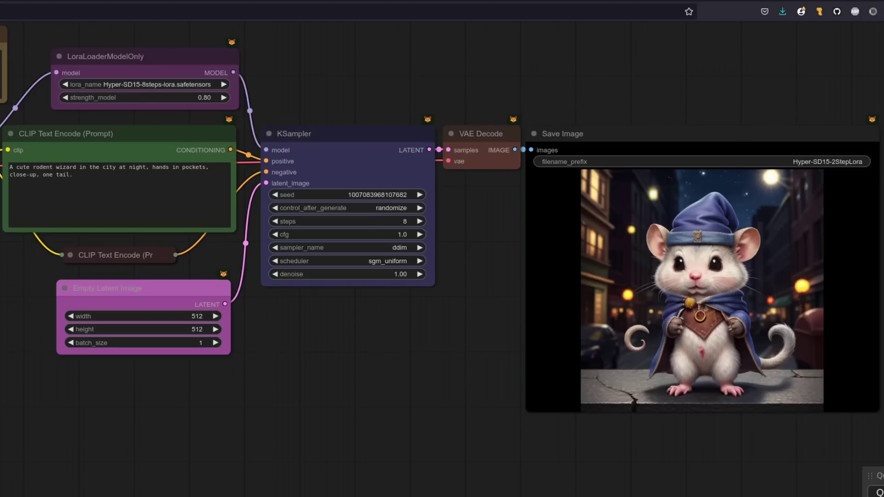
{"action": "key", "text": "ctrl+Return"}
{"action": "key", "text": "ctrl+Return"}
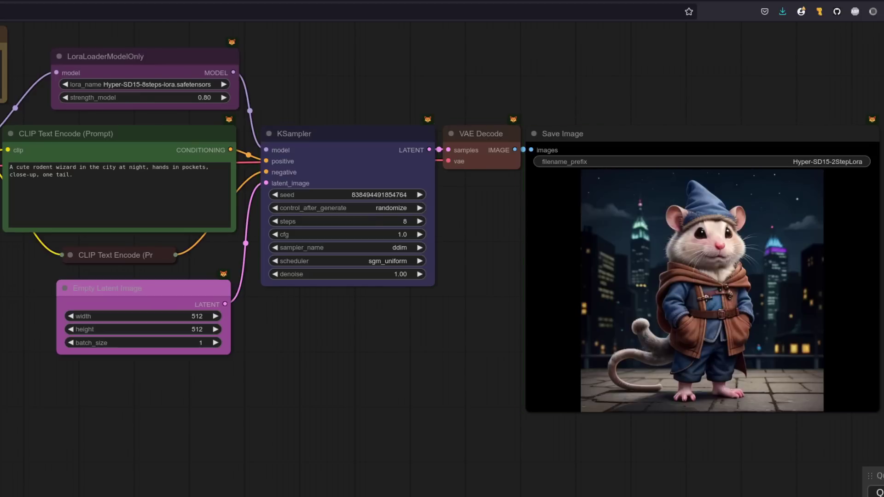
{"action": "key", "text": "ctrl+Return"}
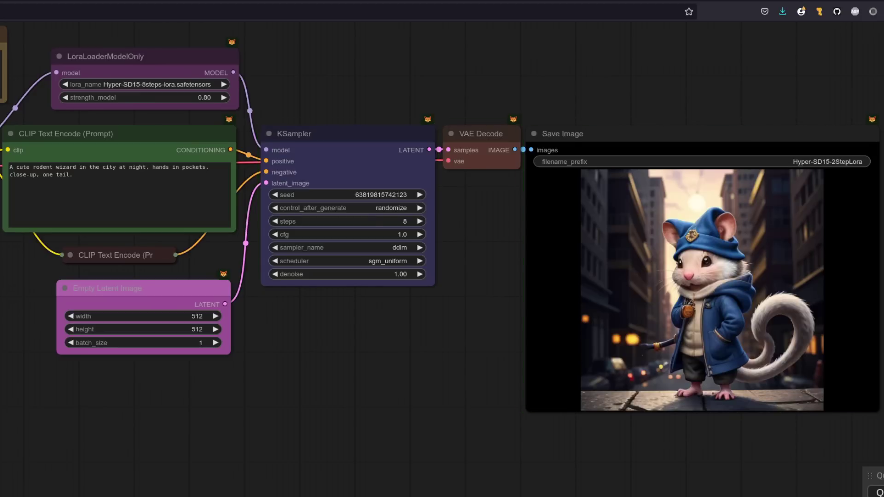
Generate more rodent wizard images with the 8-steps LoRA at strength 1.00 and 8 sampling steps
{"action": "key", "text": "ctrl+Return"}
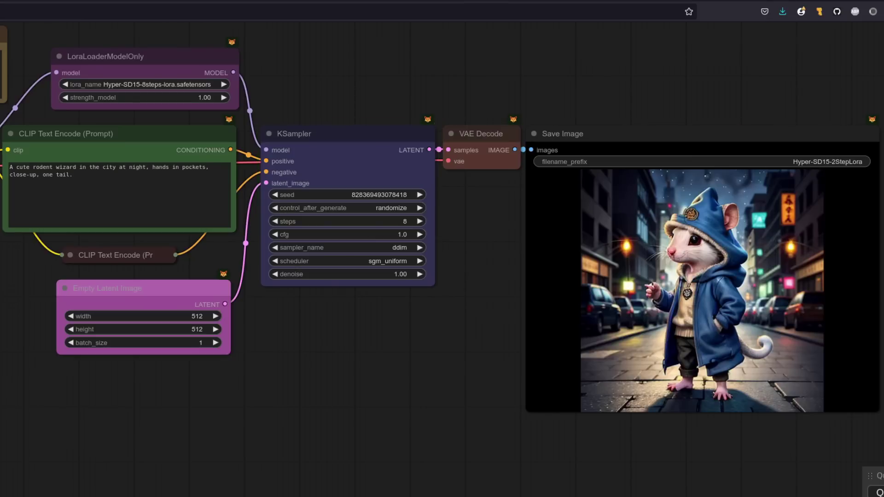
{"action": "key", "text": "ctrl+Return"}
{"action": "key", "text": "ctrl+Return"}
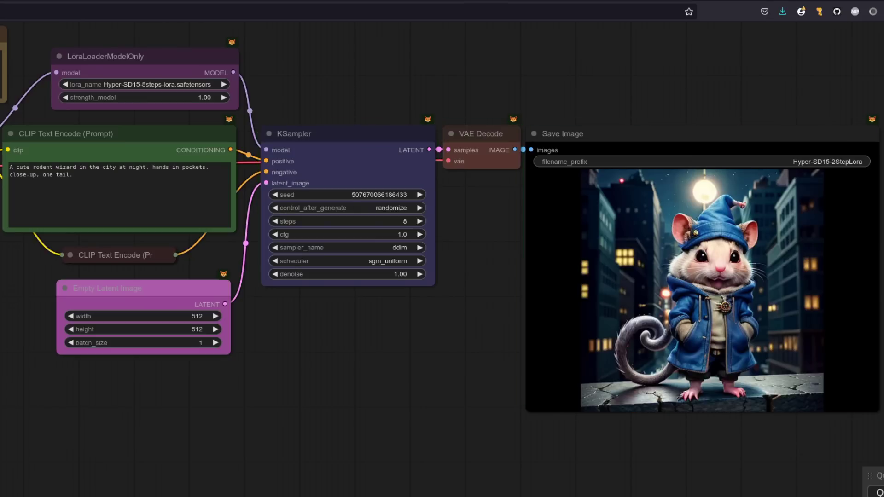
{"action": "key", "text": "ctrl+Return"}
{"action": "key", "text": "ctrl+Return"}
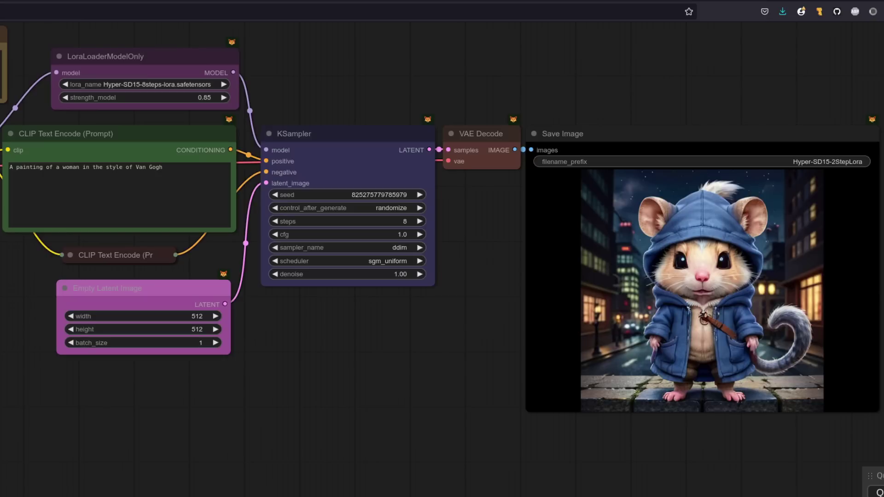
Generate images for "A painting of a woman in the style of Van Gogh" with the 8-steps LoRA at strength 0.85
{"action": "key", "text": "ctrl+Return"}
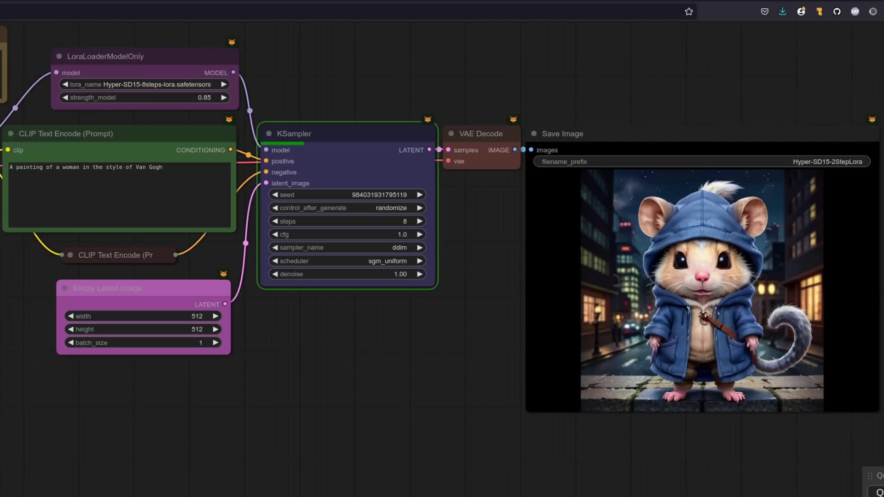
{"action": "key", "text": "ctrl+Return"}
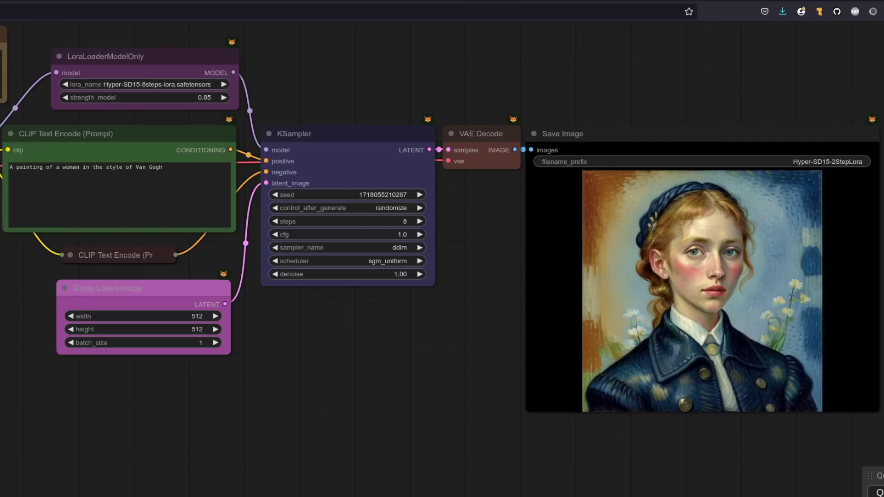
{"action": "key", "text": "ctrl+Return"}
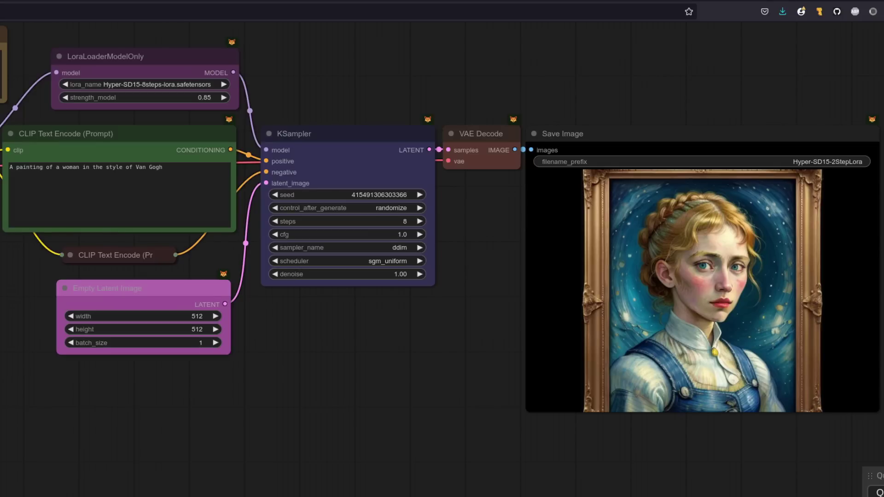
{"action": "key", "text": "ctrl+Return"}
{"action": "key", "text": "ctrl+Return"}
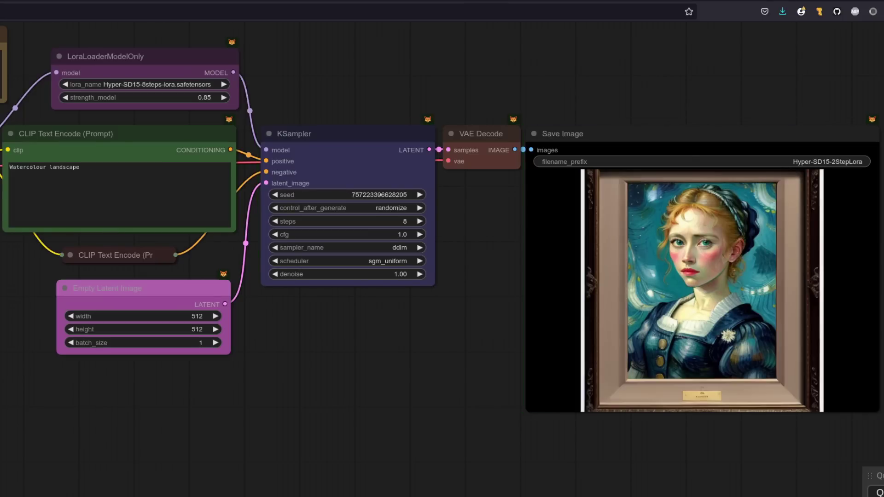
Generate images for the prompt "Watercolour landscape" with the 8-steps LoRA at strength 0.85 and 8 sampling steps
{"action": "key", "text": "ctrl+Return"}
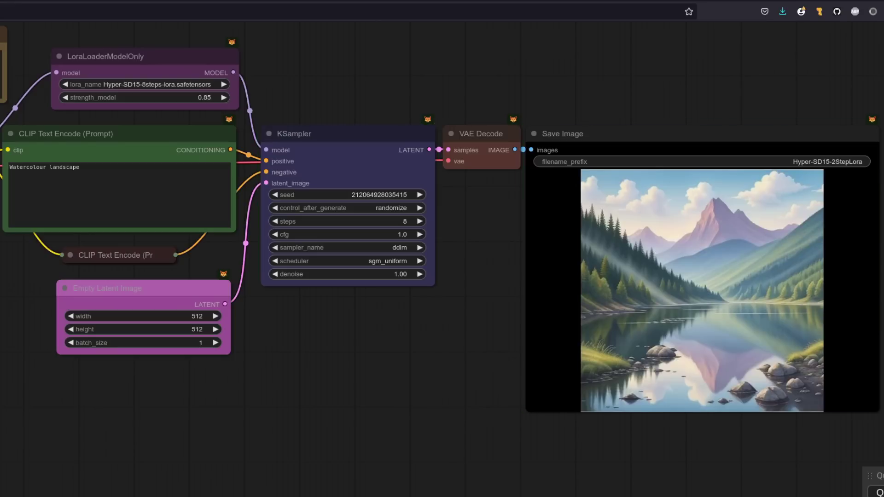
{"action": "key", "text": "ctrl+Return"}
{"action": "key", "text": "ctrl+Return"}
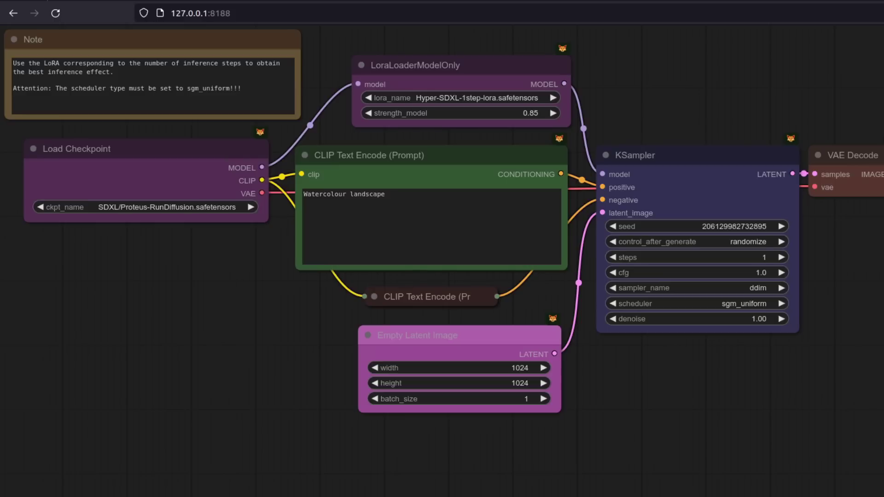
Generate 1024 x 1024 watercolour landscapes with Proteus-RunDiffusion, the Hyper-SDXL 1-step LoRA at strength 0.85 and 1 sampling step
{"action": "key", "text": "ctrl+Return"}
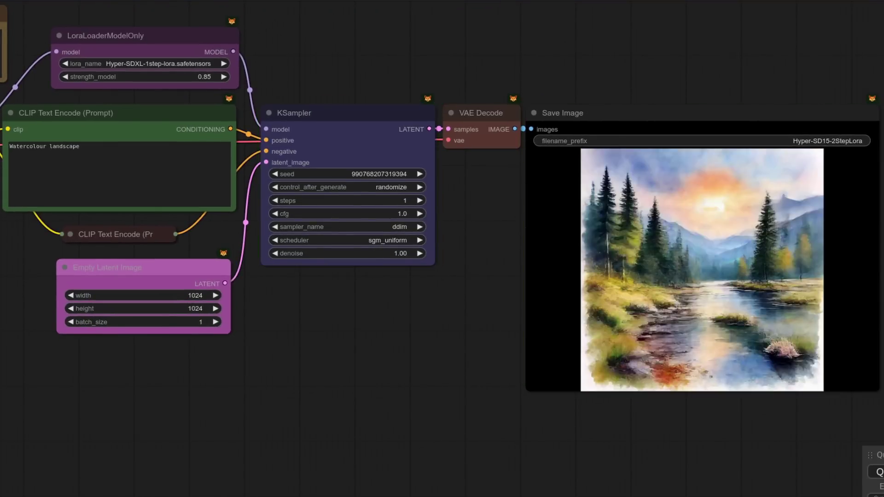
{"action": "key", "text": "ctrl+Return"}
{"action": "key", "text": "ctrl+Return"}
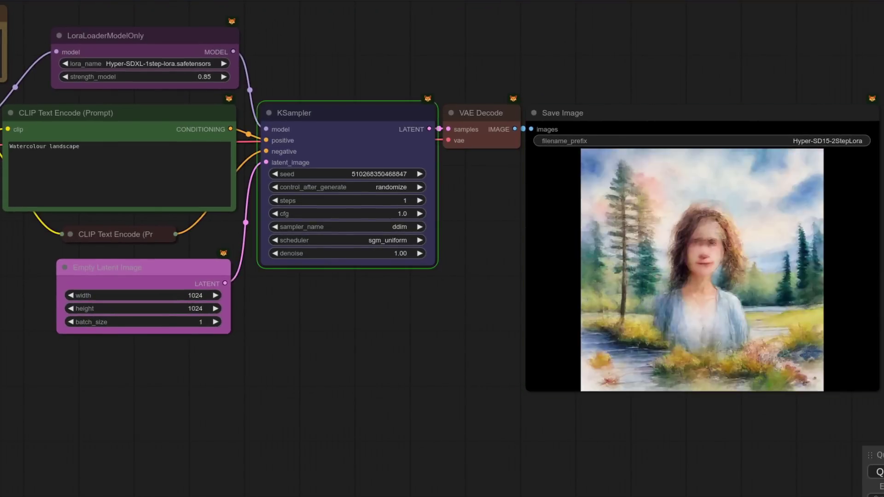
{"action": "key", "text": "ctrl+Return"}
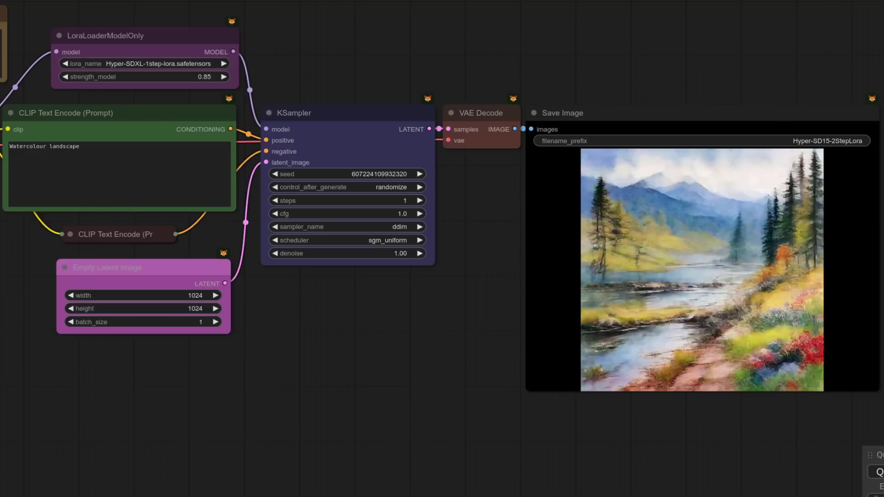
Set the Hyper-SDXL 1-step LoRA's strength to 1.00 and generate a series of watercolour landscapes at 1 sampling step
{"action": "left_click", "coordinate": [155, 76]}
{"action": "type", "text": "1"}
{"action": "key", "text": "Return"}
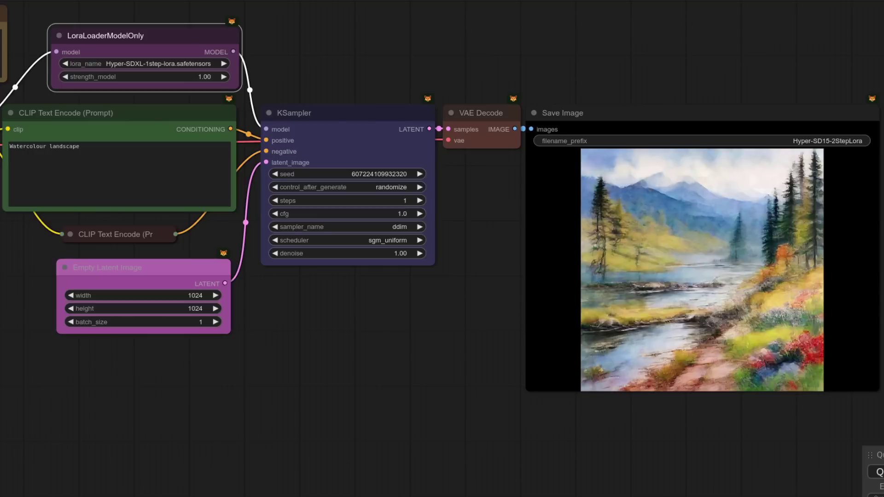
{"action": "key", "text": "ctrl+Return"}
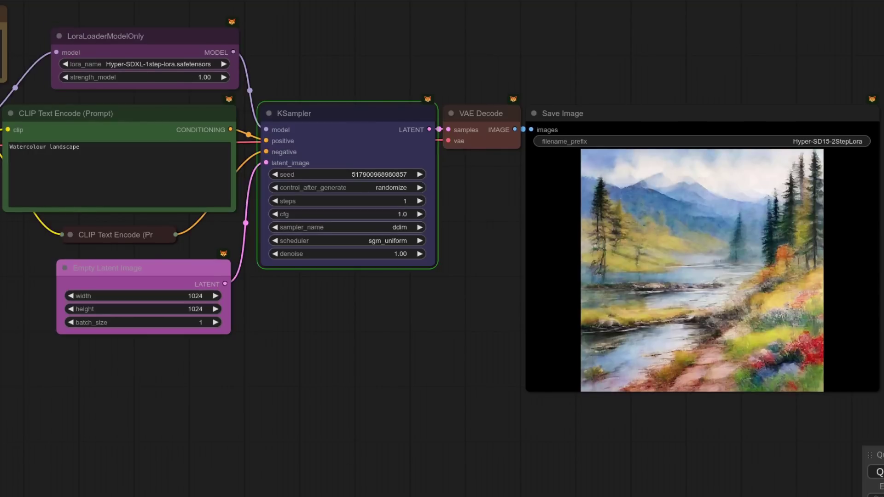
{"action": "key", "text": "ctrl+Return"}
{"action": "key", "text": "ctrl+Return"}
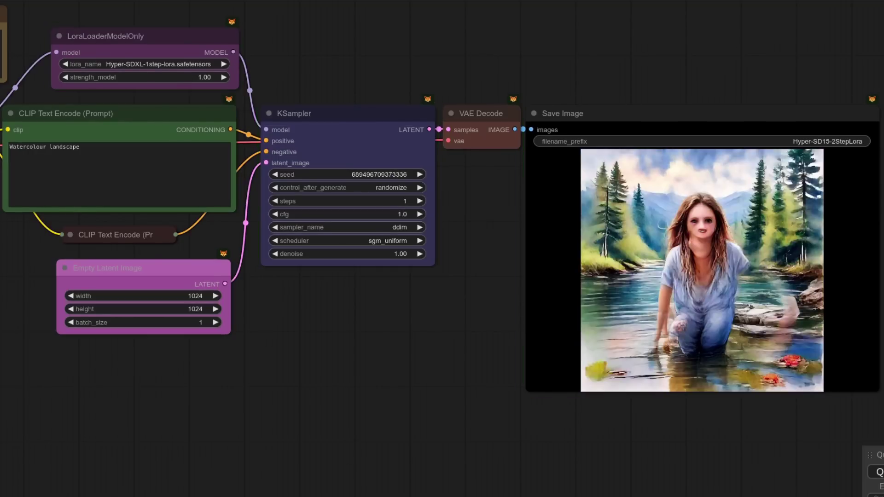
{"action": "key", "text": "ctrl+Return"}
{"action": "key", "text": "ctrl+Return"}
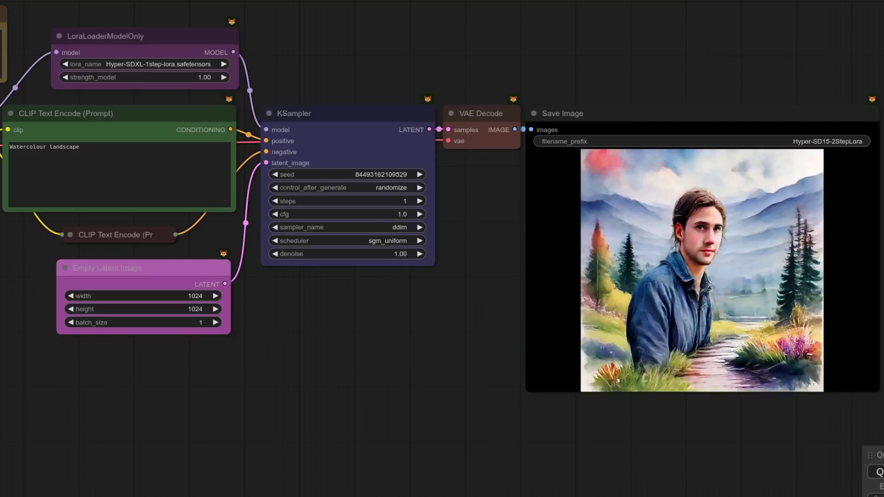
{"action": "key", "text": "ctrl+Return"}
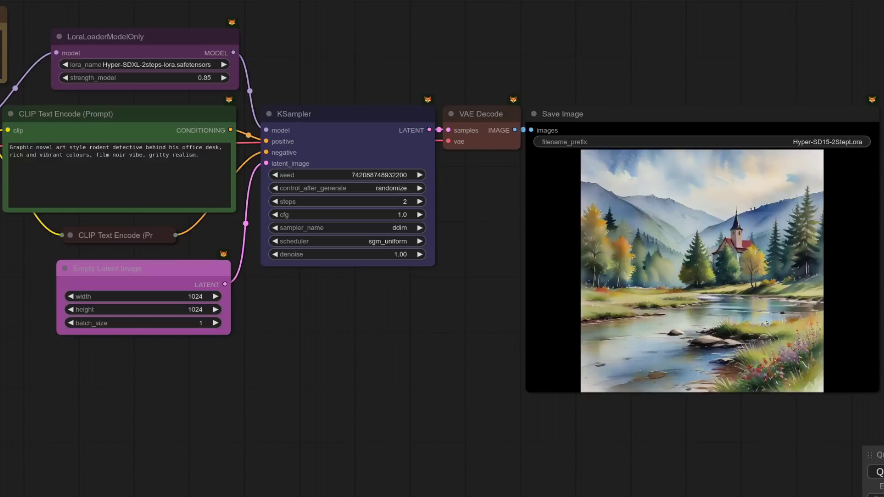
Generate graphic-novel rodent detective images with the Hyper-SDXL 2-steps LoRA at strength 0.85 and 2 sampling steps
{"action": "key", "text": "ctrl+Return"}
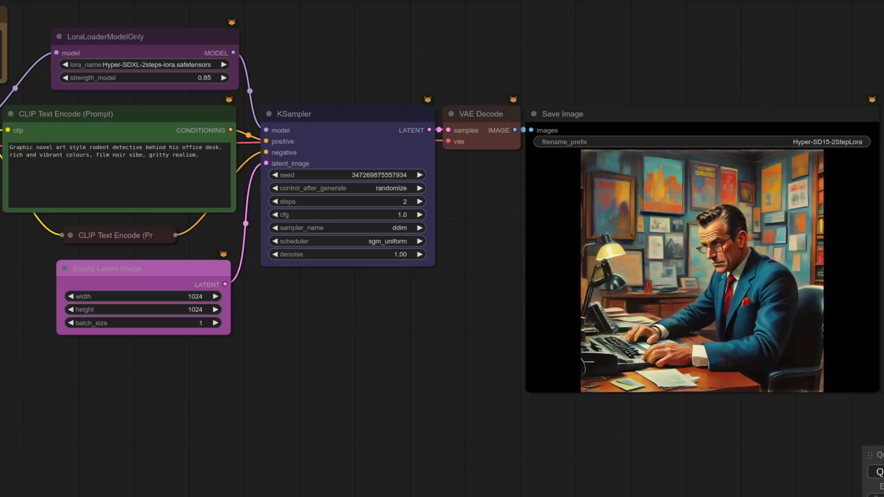
{"action": "key", "text": "ctrl+Return"}
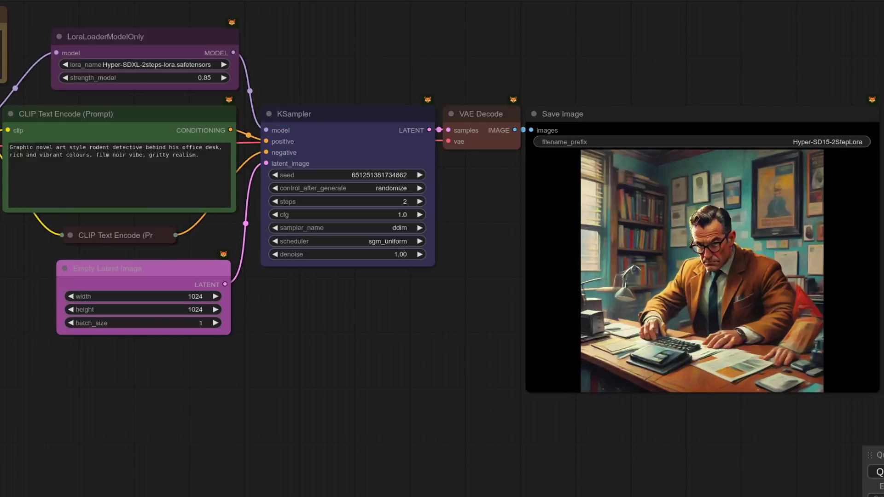
{"action": "key", "text": "ctrl+Return"}
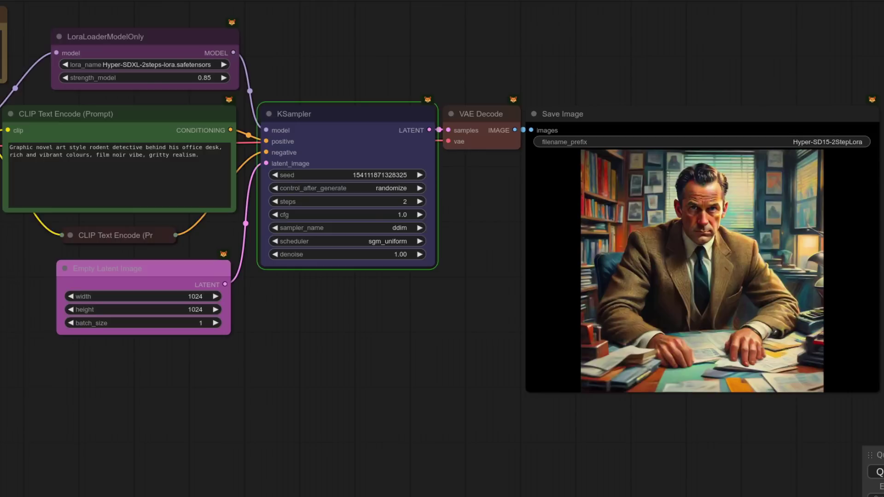
{"action": "key", "text": "ctrl+Return"}
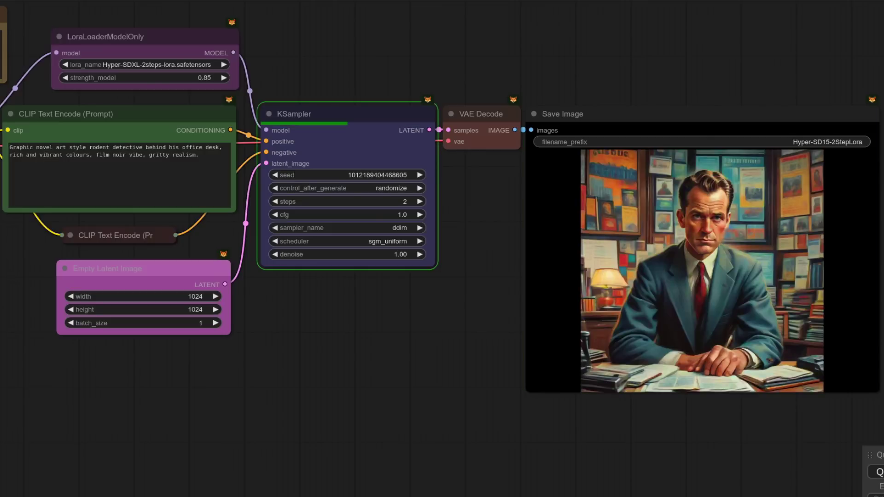
{"action": "key", "text": "ctrl+Return"}
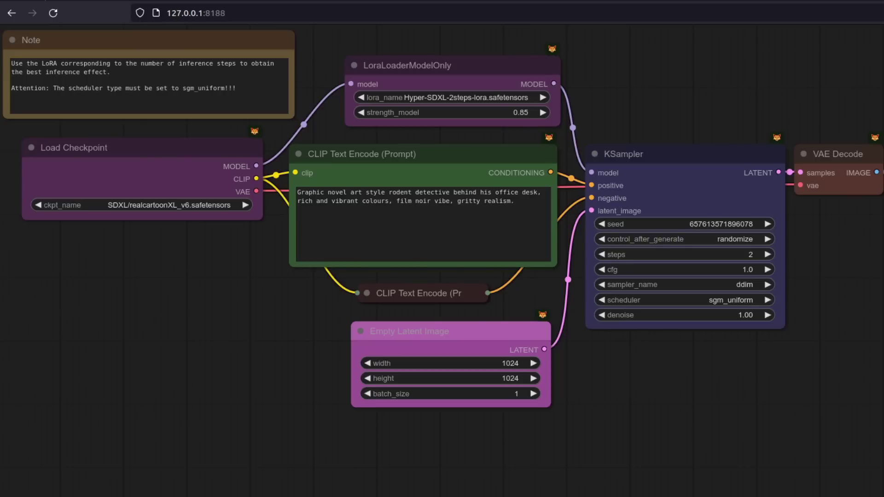
Generate rodent detective images with the realcartoonXL_v6 checkpoint, the Hyper-SDXL 2-steps LoRA at strength 0.85 and 2 sampling steps
{"action": "key", "text": "ctrl+Return"}
{"action": "key", "text": "ctrl+Return"}
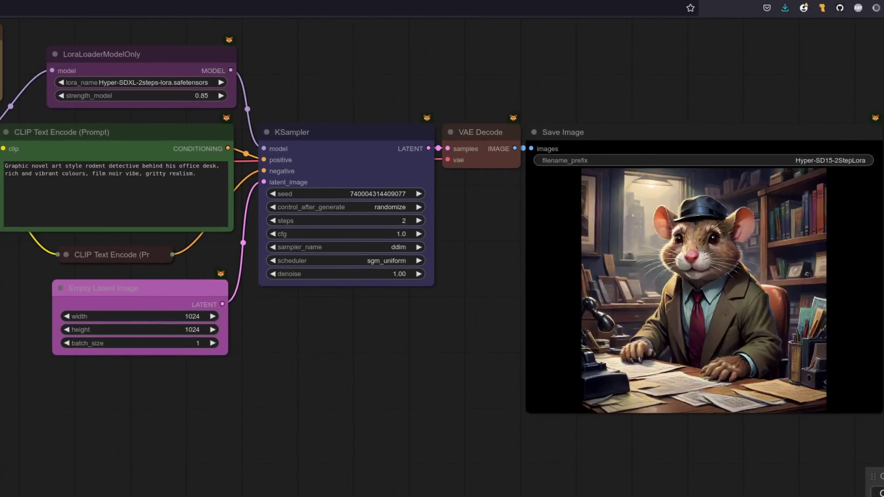
Generate one more graphic-novel rodent detective image with the Hyper-SDXL 2-steps LoRA at strength 0.85 and 2 sampling steps
{"action": "key", "text": "ctrl+Return"}
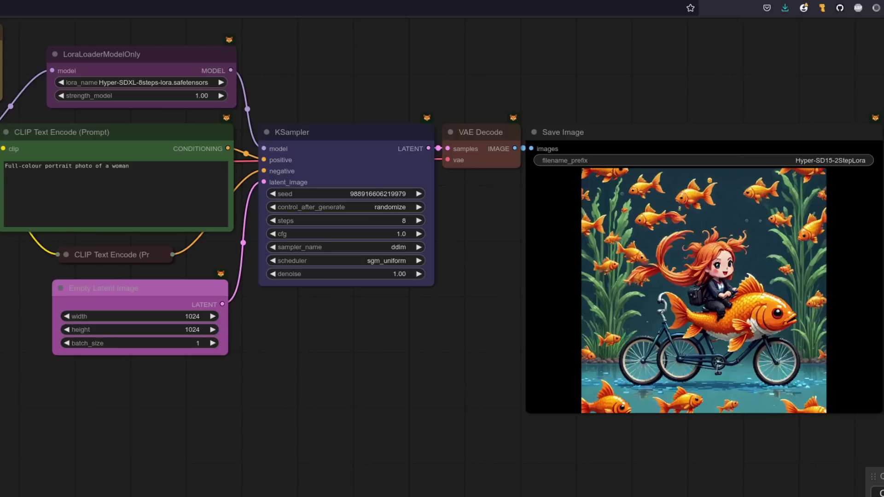
Generate images for "Full-colour portrait photo of a woman" with the Hyper-SDXL 8-steps LoRA at strength 1.00 and 8 sampling steps
{"action": "key", "text": "ctrl+Return"}
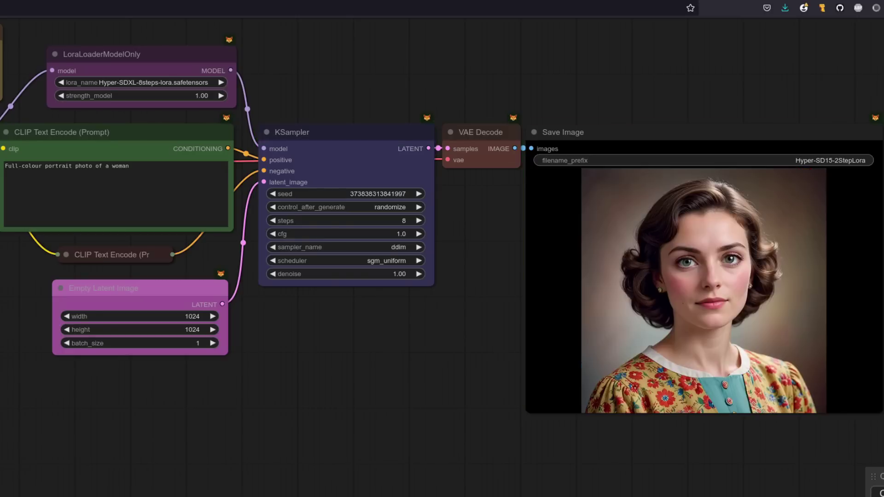
{"action": "key", "text": "ctrl+Return"}
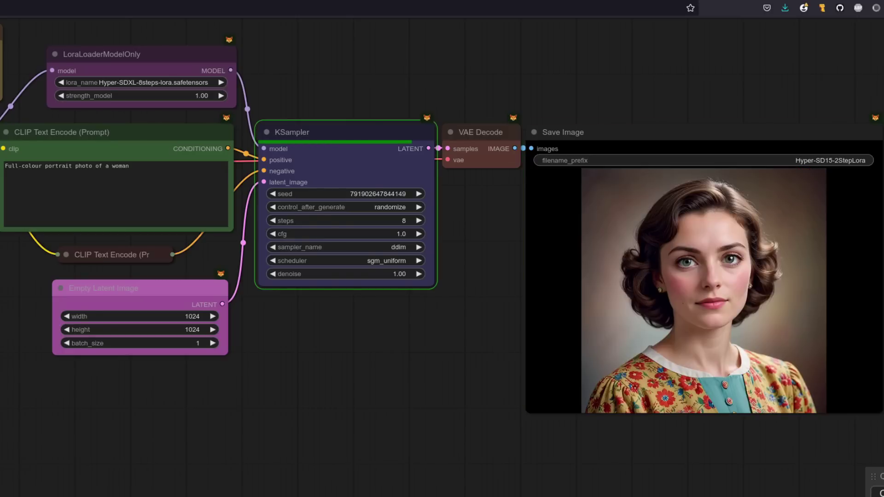
{"action": "key", "text": "ctrl+Return"}
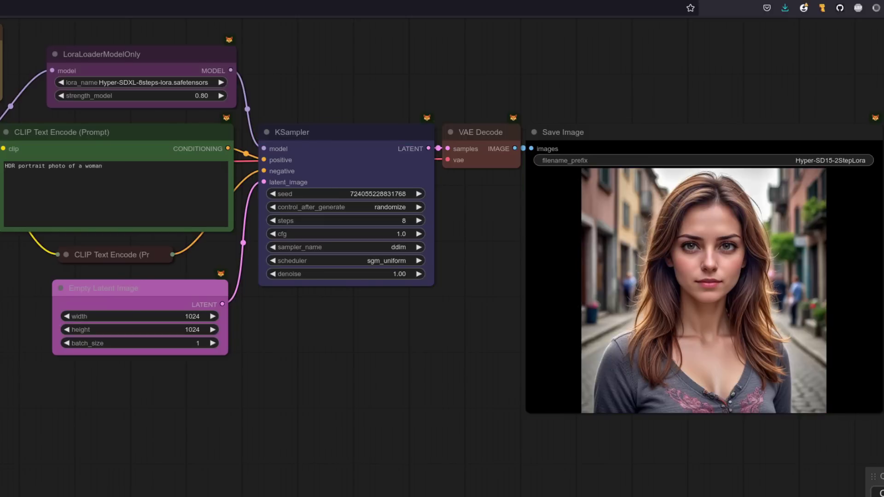
{"action": "key", "text": "ctrl+Return"}
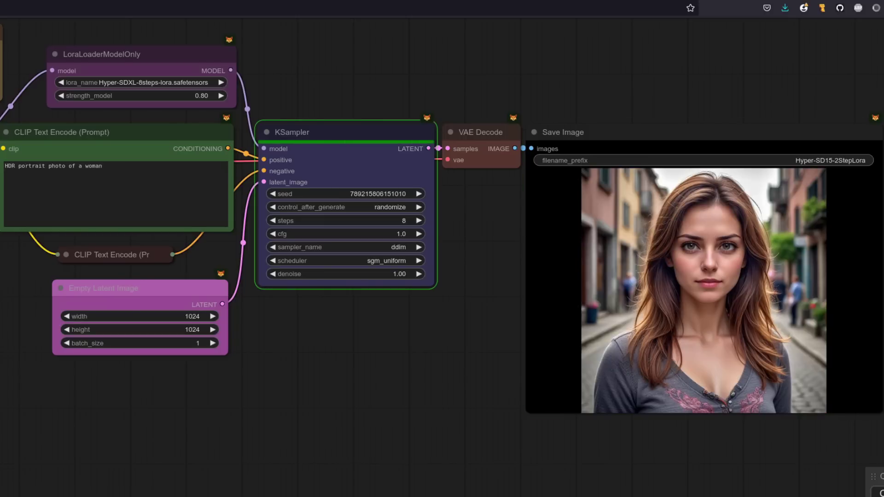
Generate images for "HDR portrait photo of a woman" with the Hyper-SDXL 8-steps LoRA at strength 0.80 and 8 sampling steps
{"action": "key", "text": "ctrl+Return"}
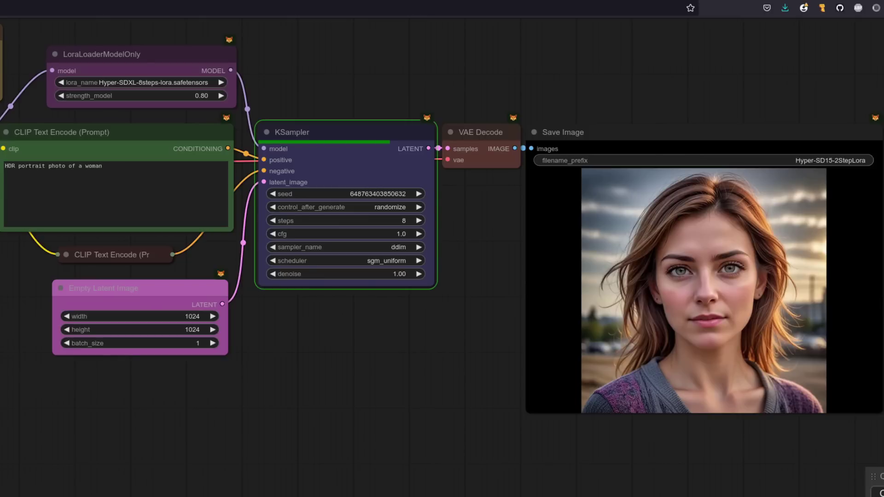
{"action": "key", "text": "ctrl+Return"}
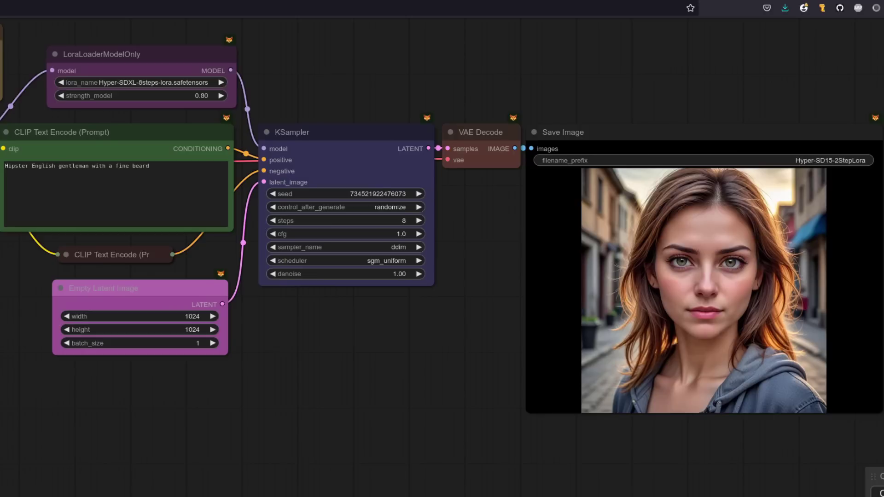
{"action": "key", "text": "ctrl+Return"}
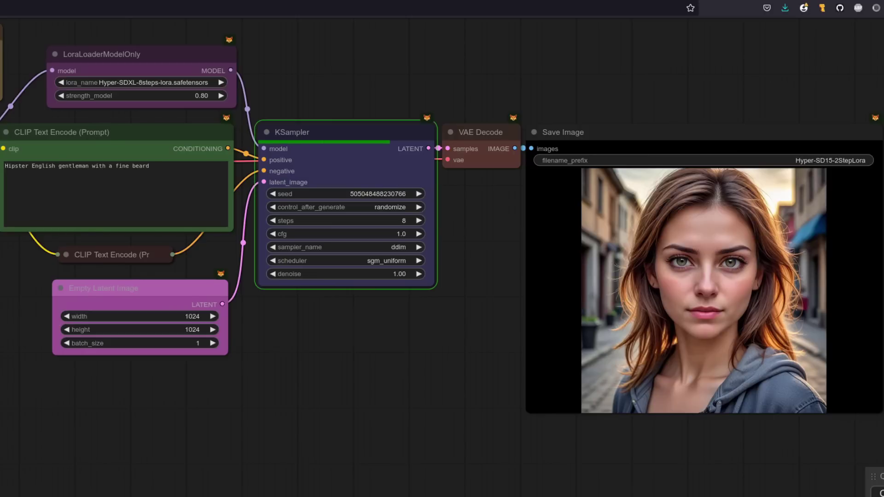
Generate a series for "Hipster English gentleman with a fine beard" with the Hyper-SDXL 8-steps LoRA at strength 0.80 and 8 sampling steps
{"action": "key", "text": "ctrl+Return"}
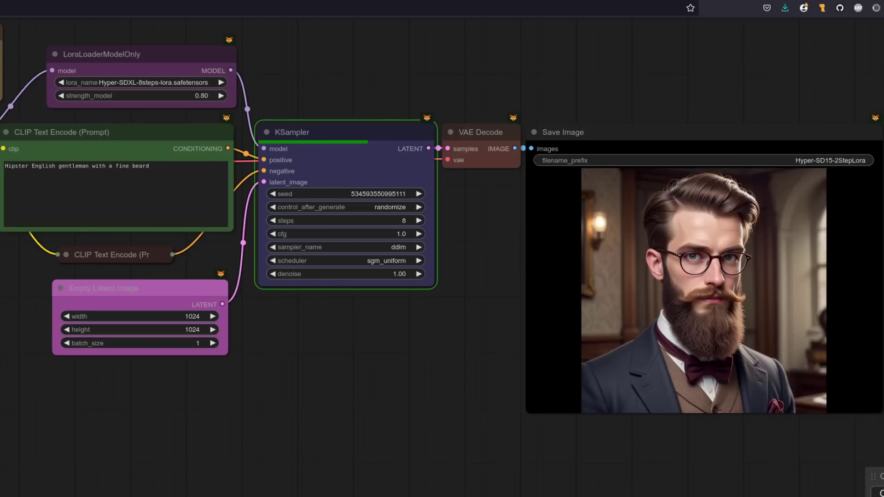
{"action": "key", "text": "ctrl+Return"}
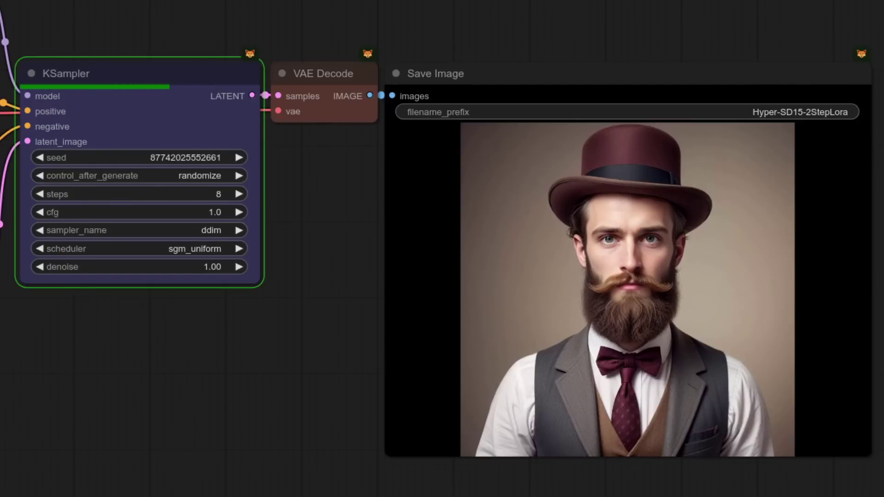
{"action": "key", "text": "ctrl+Return"}
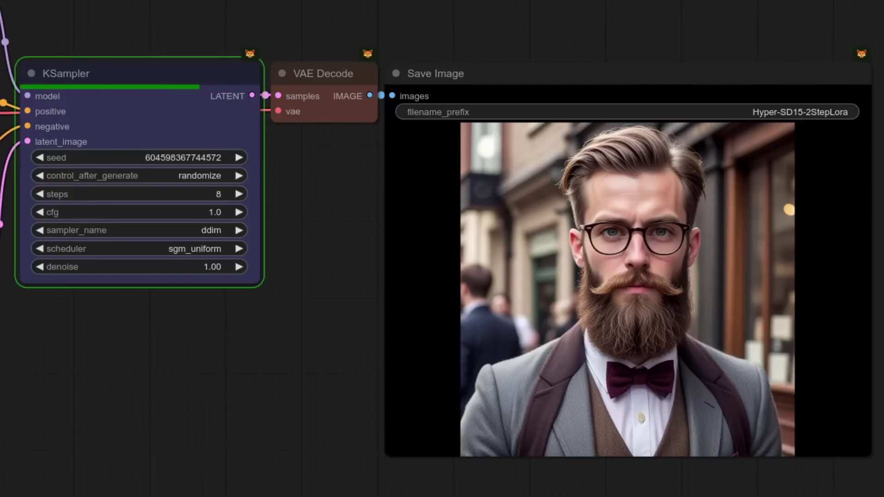
{"action": "key", "text": "ctrl+Return"}
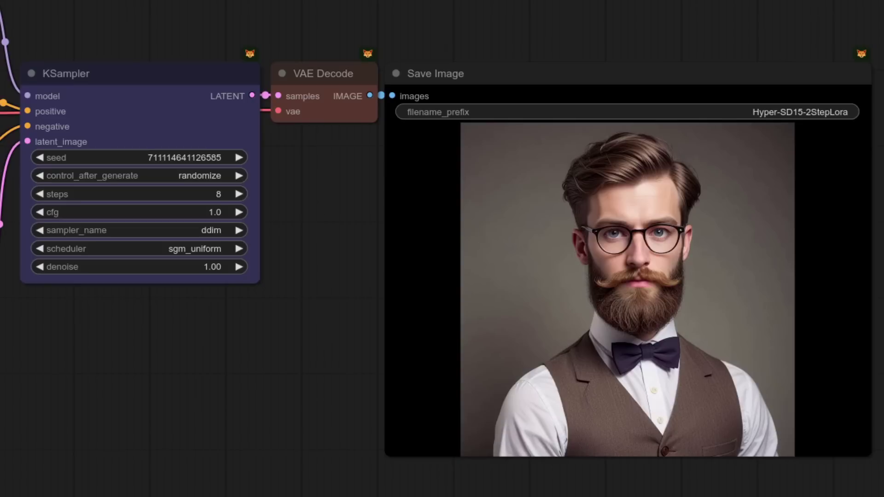
{"action": "key", "text": "ctrl+Return"}
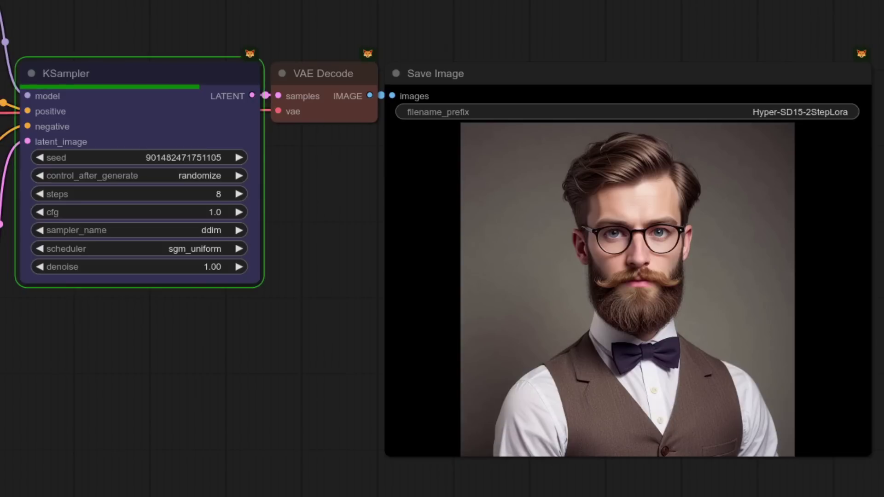
{"action": "key", "text": "ctrl+Return"}
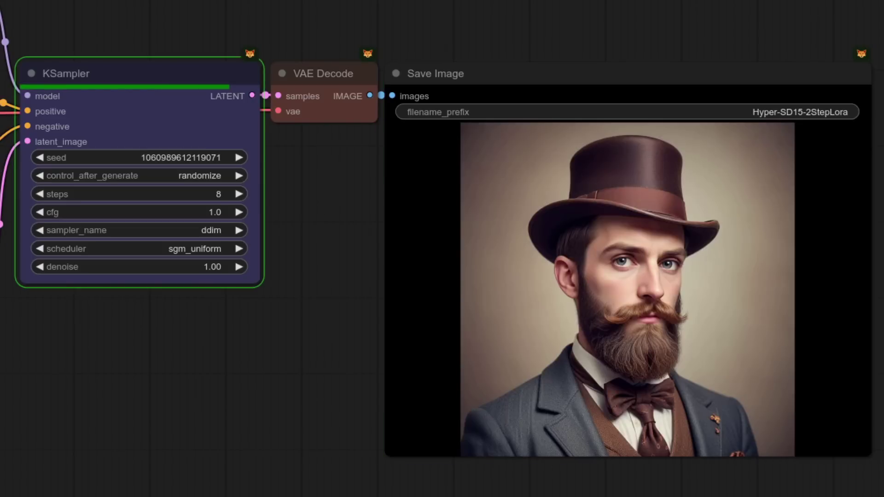
{"action": "key", "text": "ctrl+Return"}
{"action": "key", "text": "ctrl+Return"}
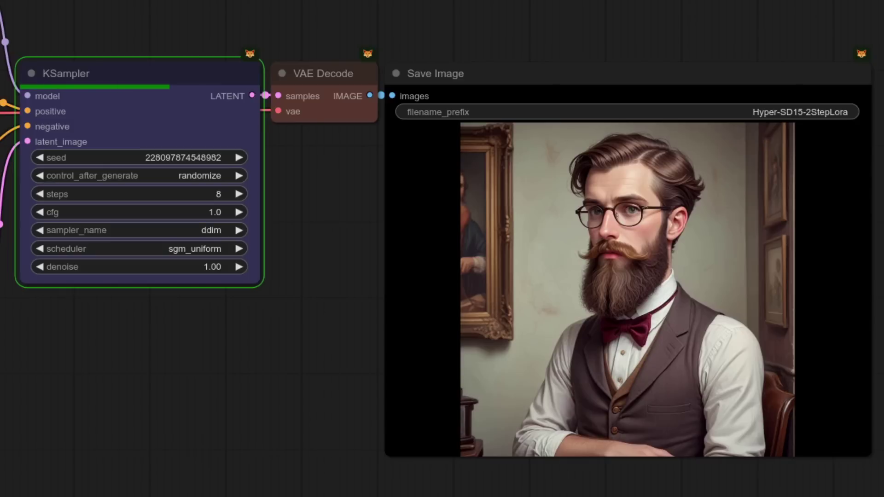
{"action": "key", "text": "ctrl+Return"}
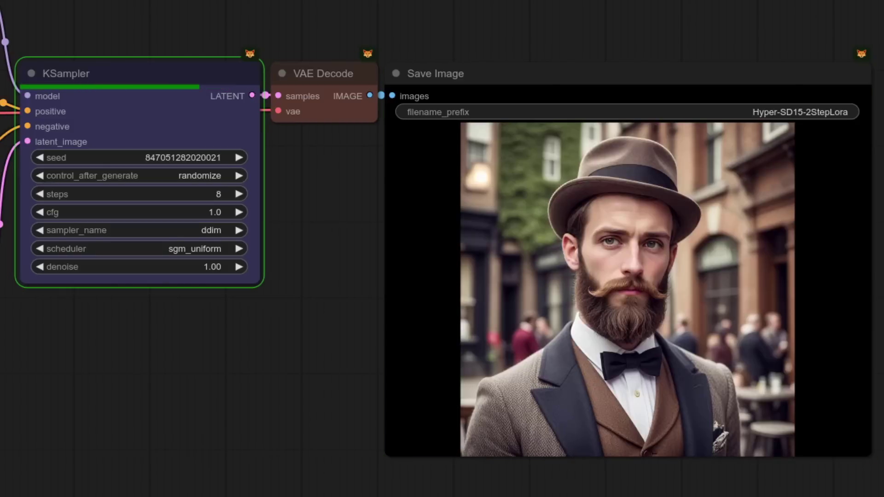
{"action": "key", "text": "ctrl+Return"}
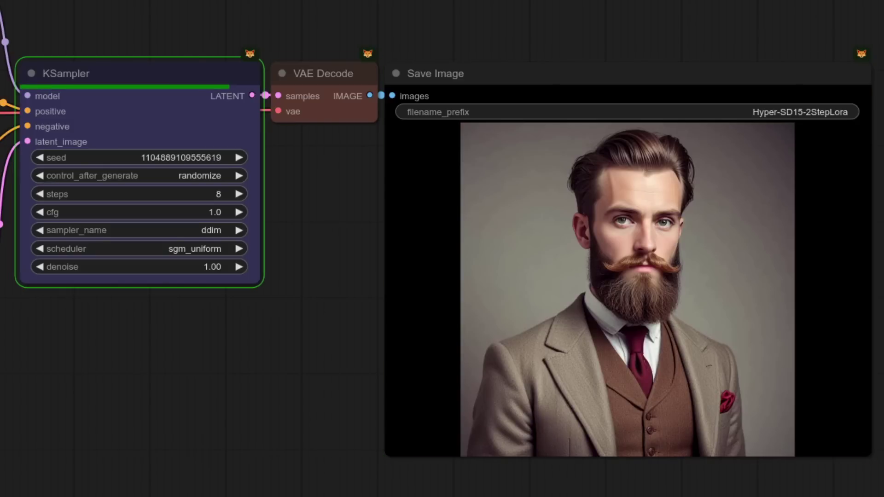
{"action": "key", "text": "ctrl+Return"}
{"action": "key", "text": "ctrl+Return"}
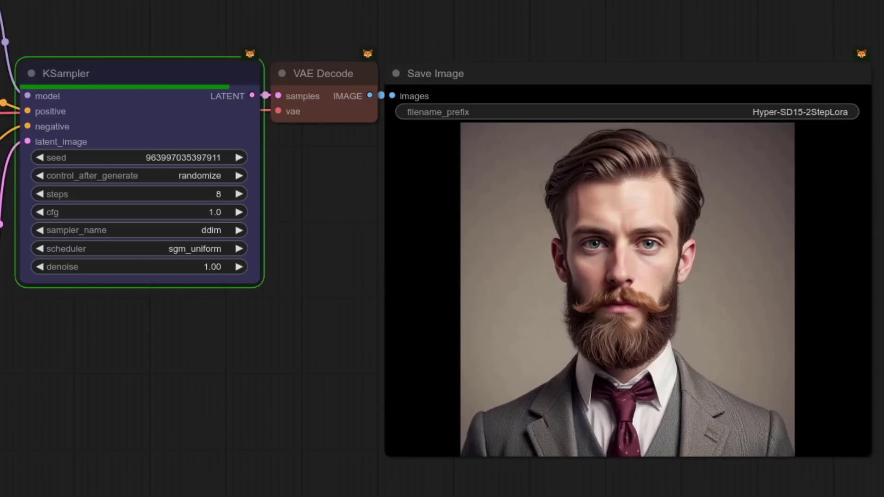
{"action": "key", "text": "ctrl+Return"}
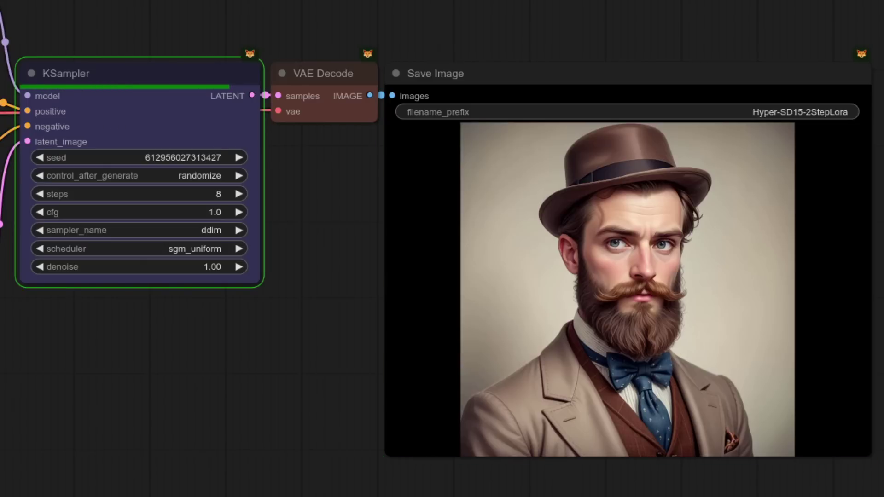
{"action": "key", "text": "ctrl+Return"}
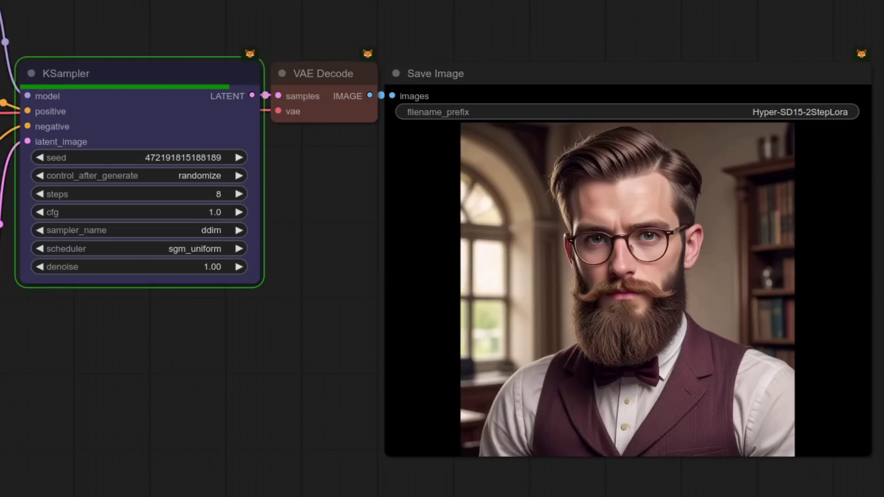